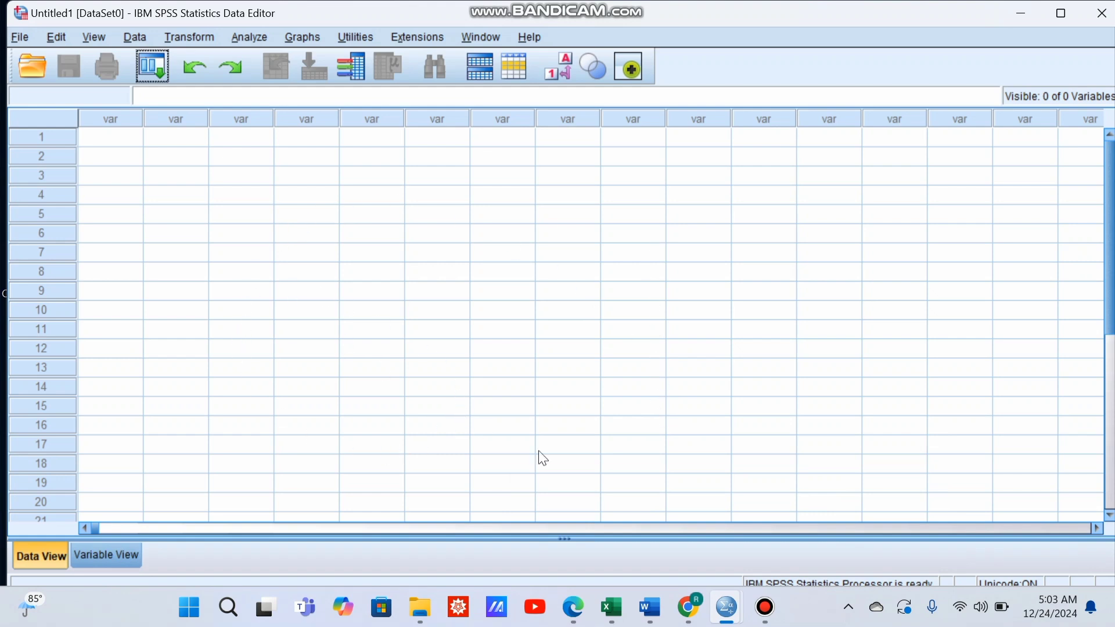
# Switch to the Word document and review the Kegiatan 1 example and its Kelas A and Kelas B score table
pyautogui.moveTo(652, 608)
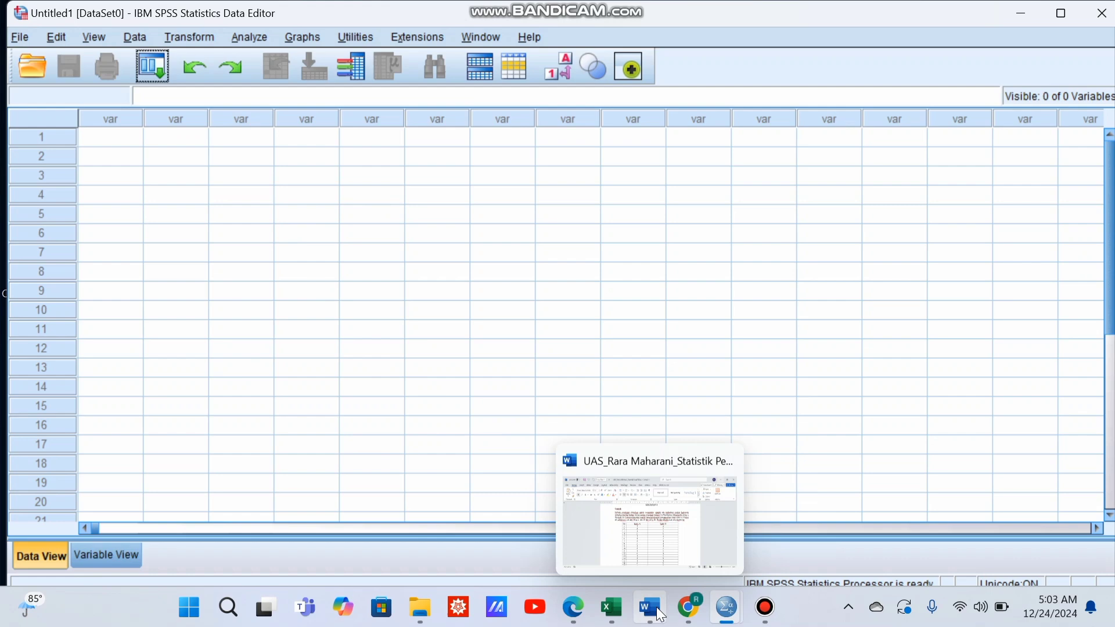
pyautogui.click(642, 545)
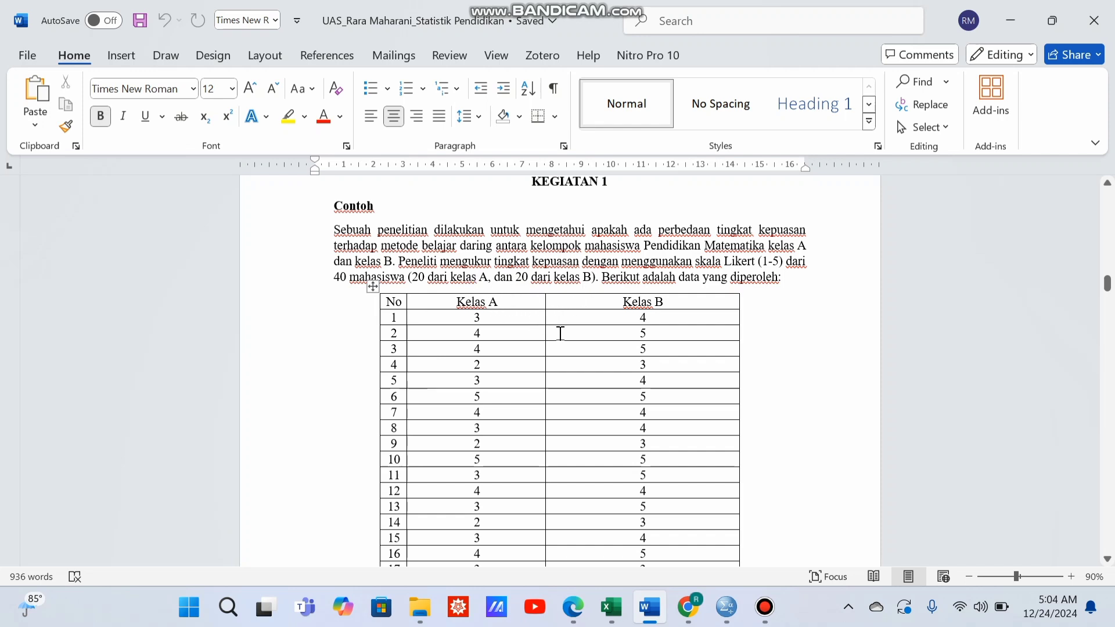
pyautogui.scroll(-3, 563, 334)
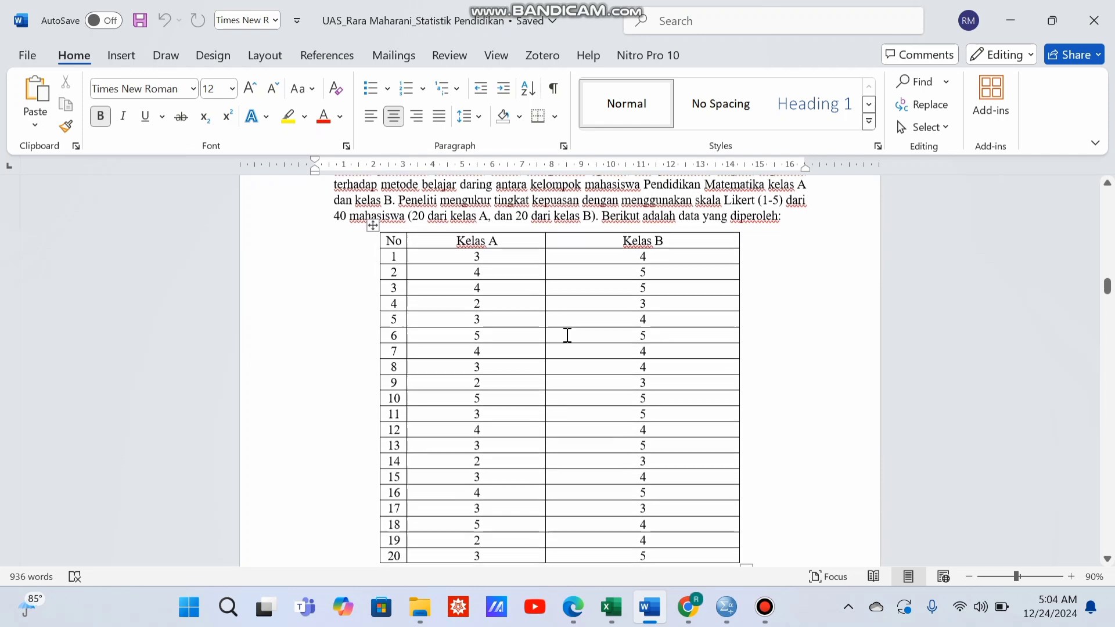
pyautogui.scroll(-2, 567, 335)
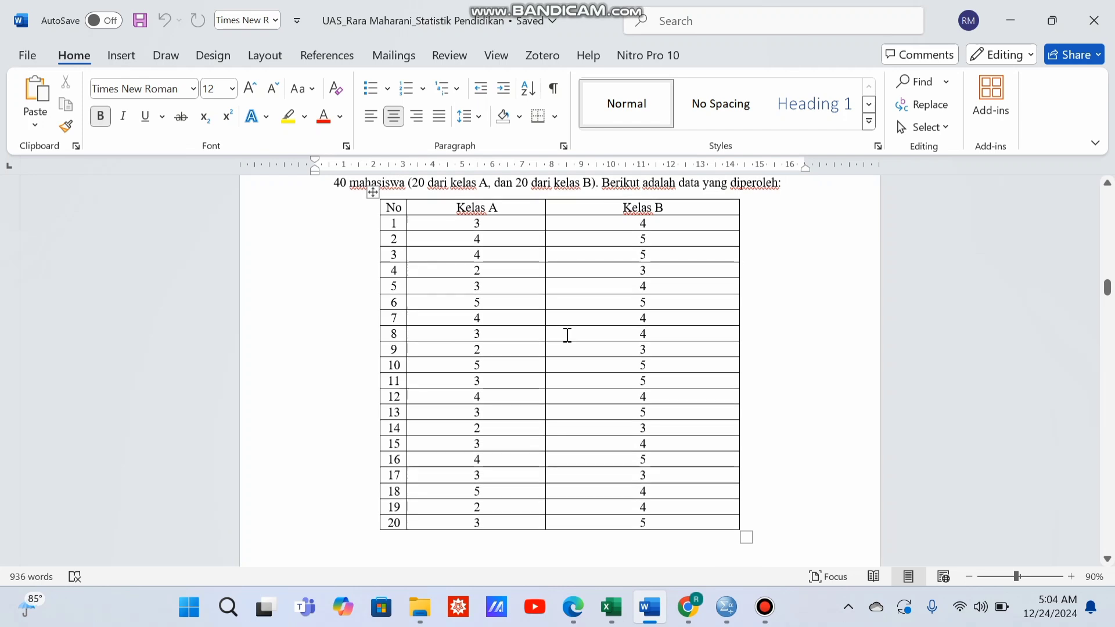
pyautogui.scroll(2, 567, 335)
pyautogui.scroll(-2, 566, 335)
pyautogui.scroll(1, 566, 335)
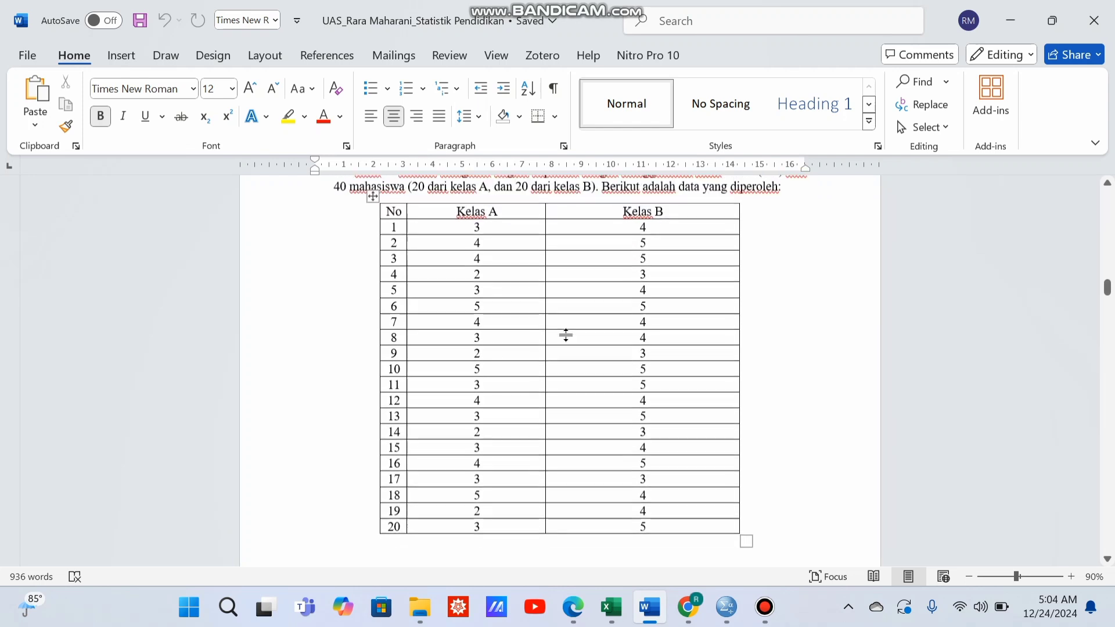
pyautogui.scroll(2, 566, 335)
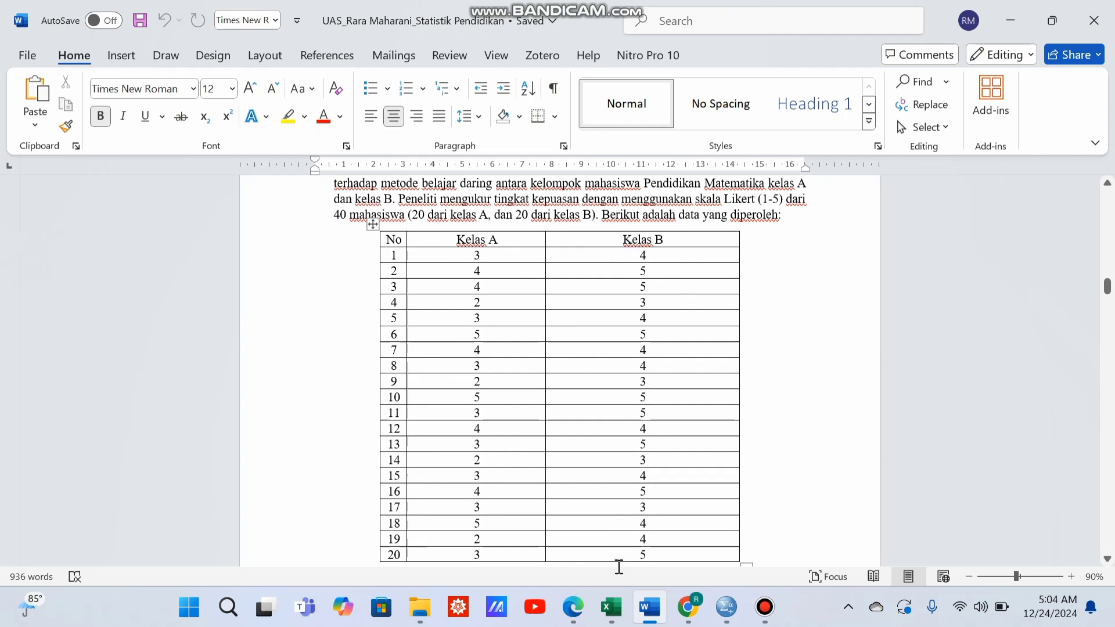
# Check the stacked group and score columns in Excel, paste them into the empty SPSS dataset from the first cell, and review the rows
pyautogui.moveTo(617, 610)
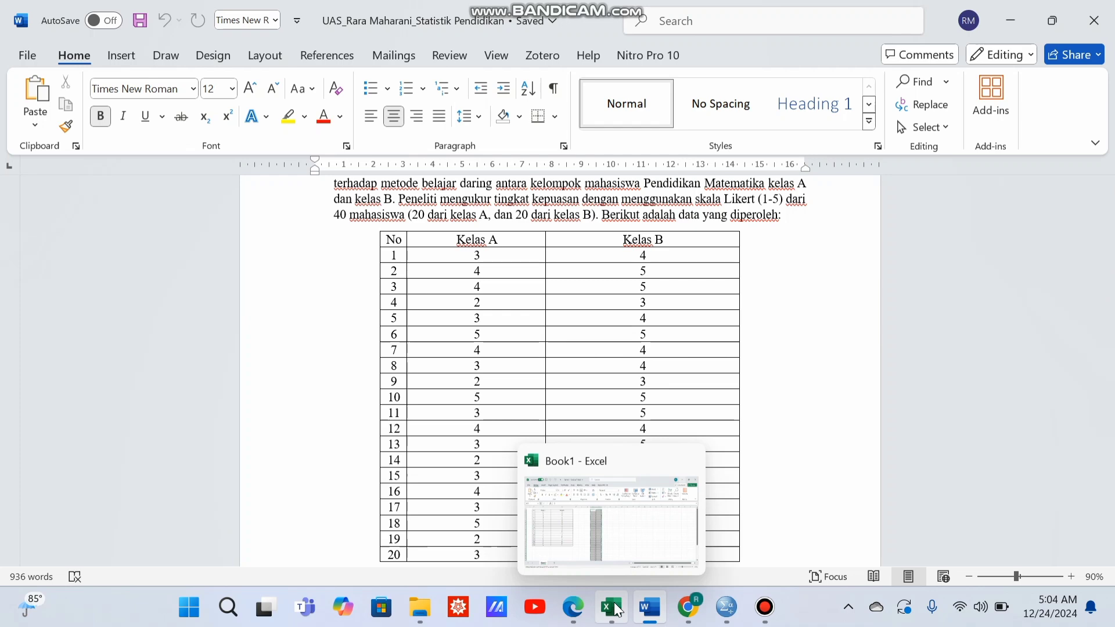
pyautogui.click(583, 530)
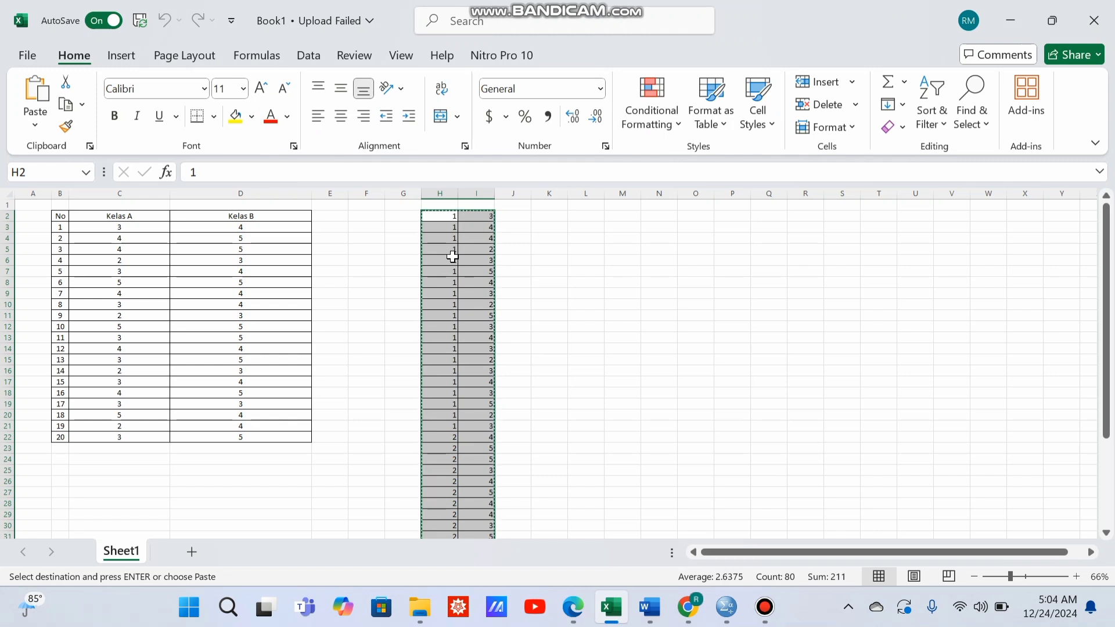
pyautogui.moveTo(726, 606)
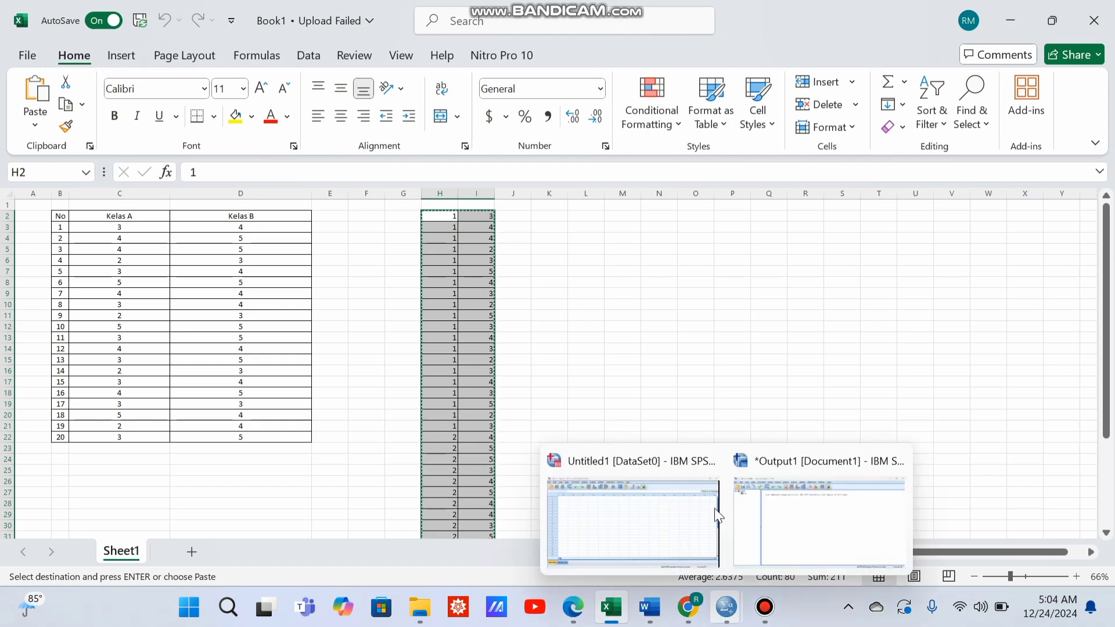
pyautogui.click(679, 510)
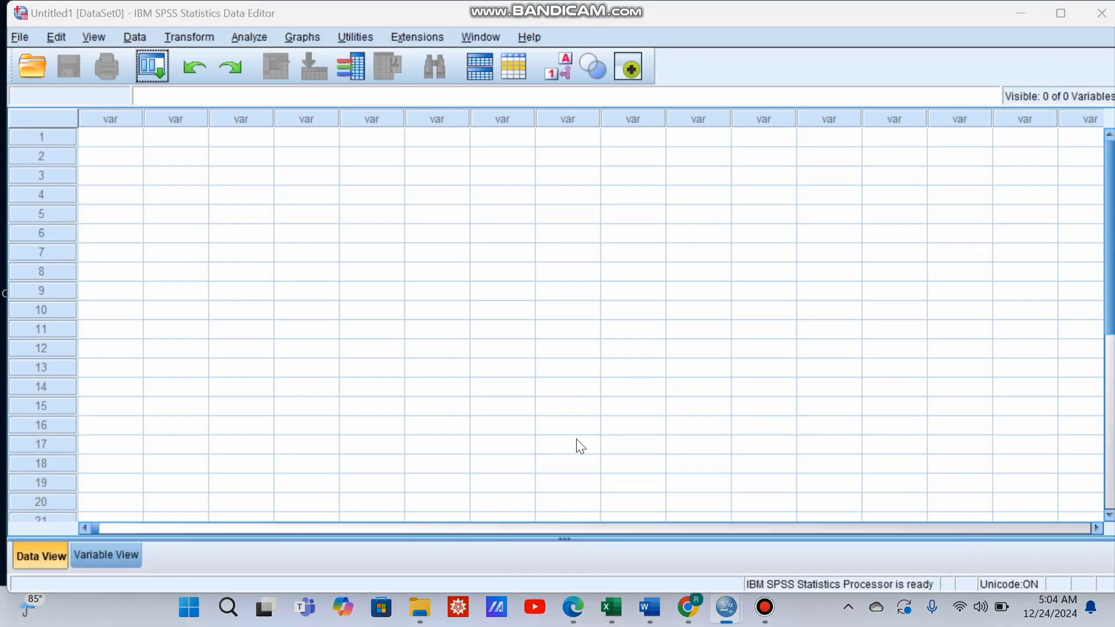
pyautogui.click(111, 142)
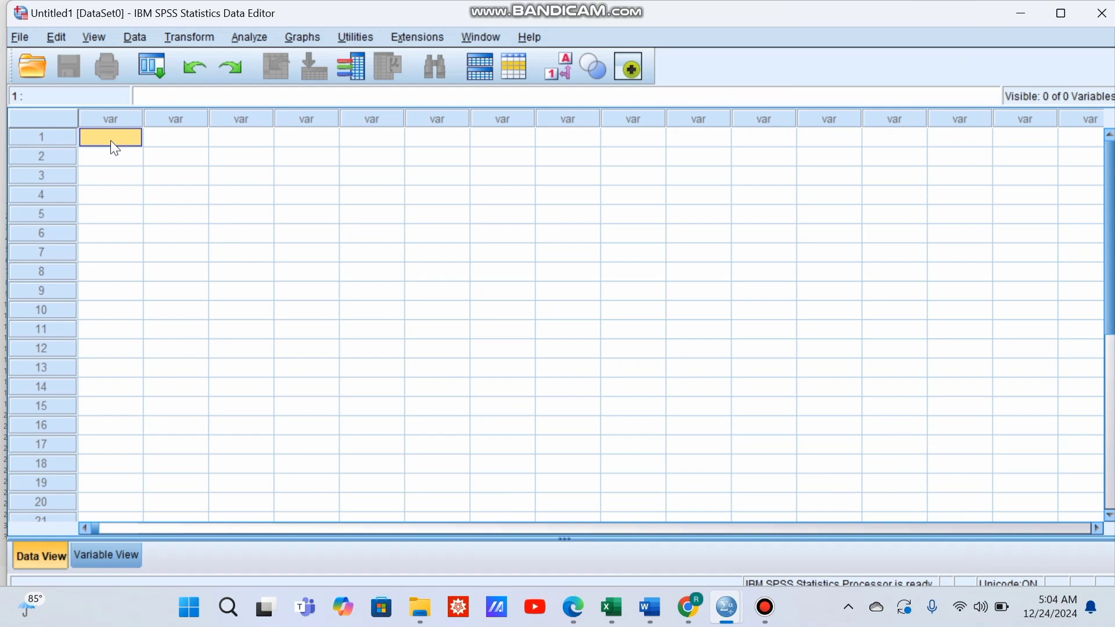
pyautogui.hotkey('ctrl', 'v')
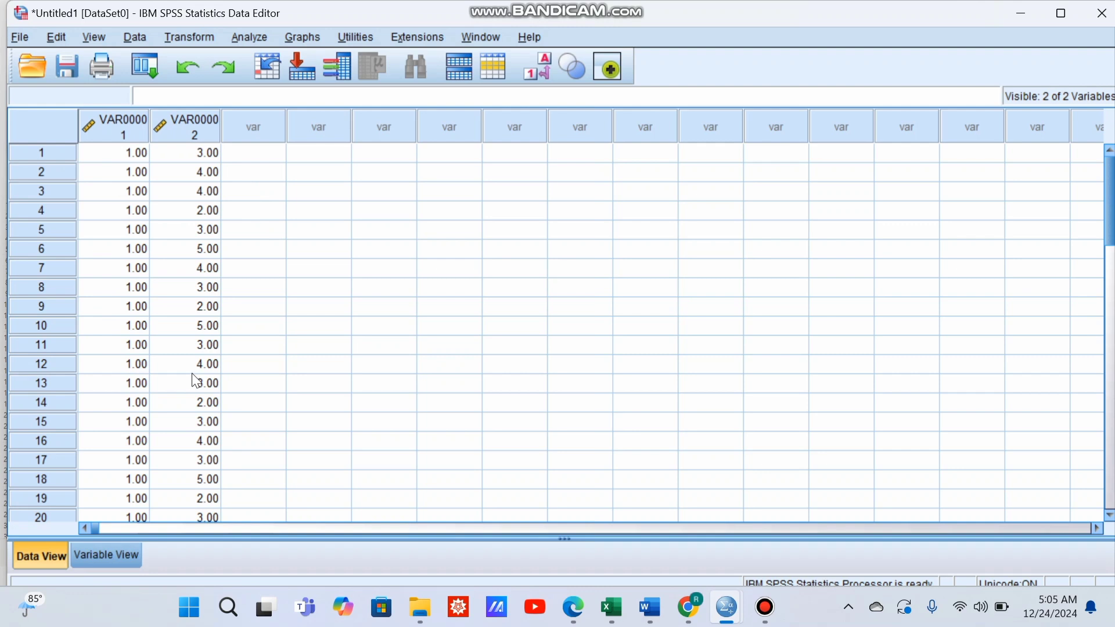
pyautogui.scroll(-1, 196, 380)
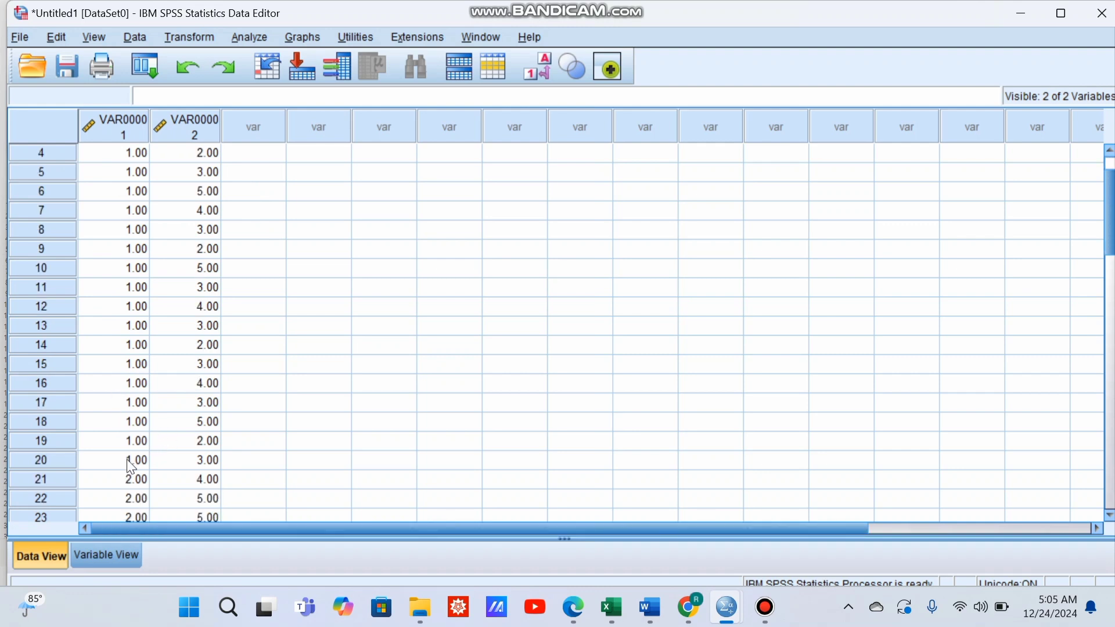
pyautogui.scroll(-5, 201, 307)
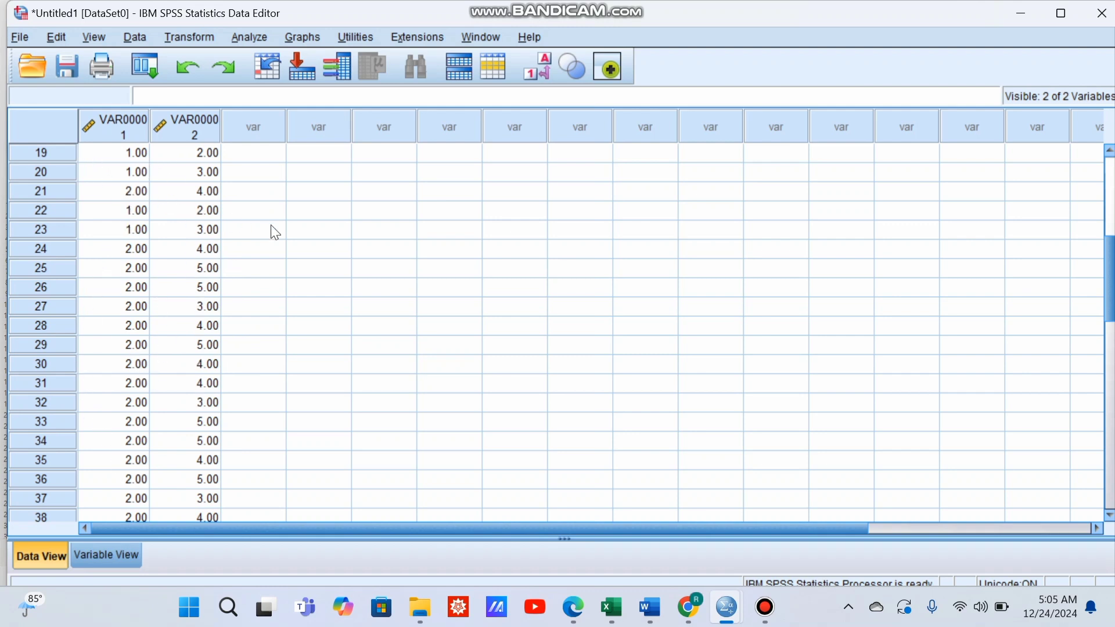
pyautogui.scroll(6, 271, 227)
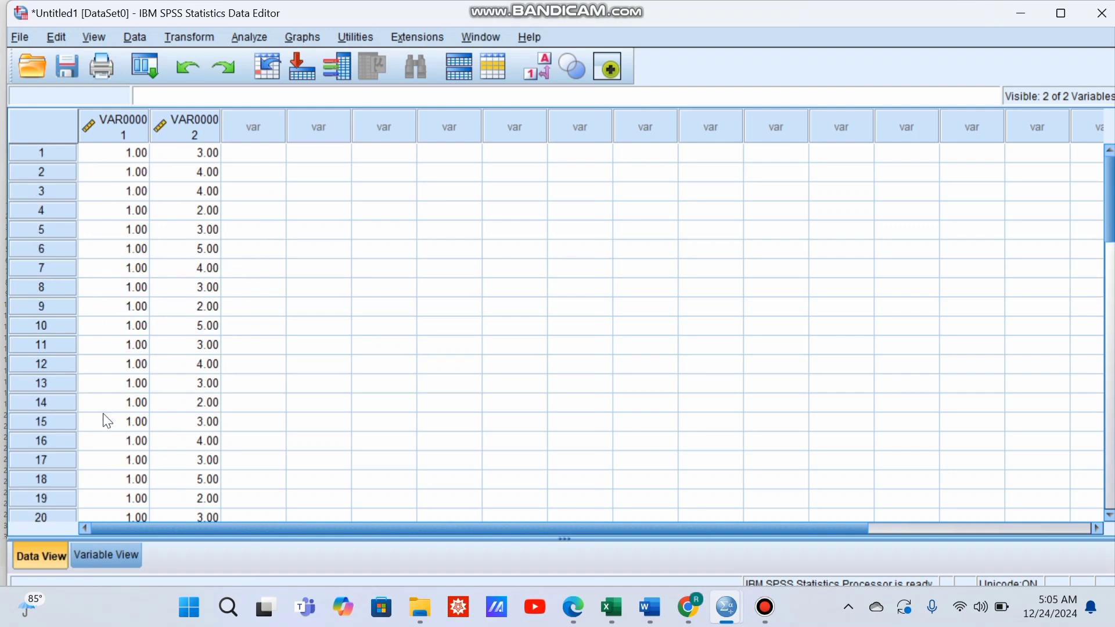
# Rename the two pasted variables as kelompok and tingkatkepuasan
pyautogui.click(85, 563)
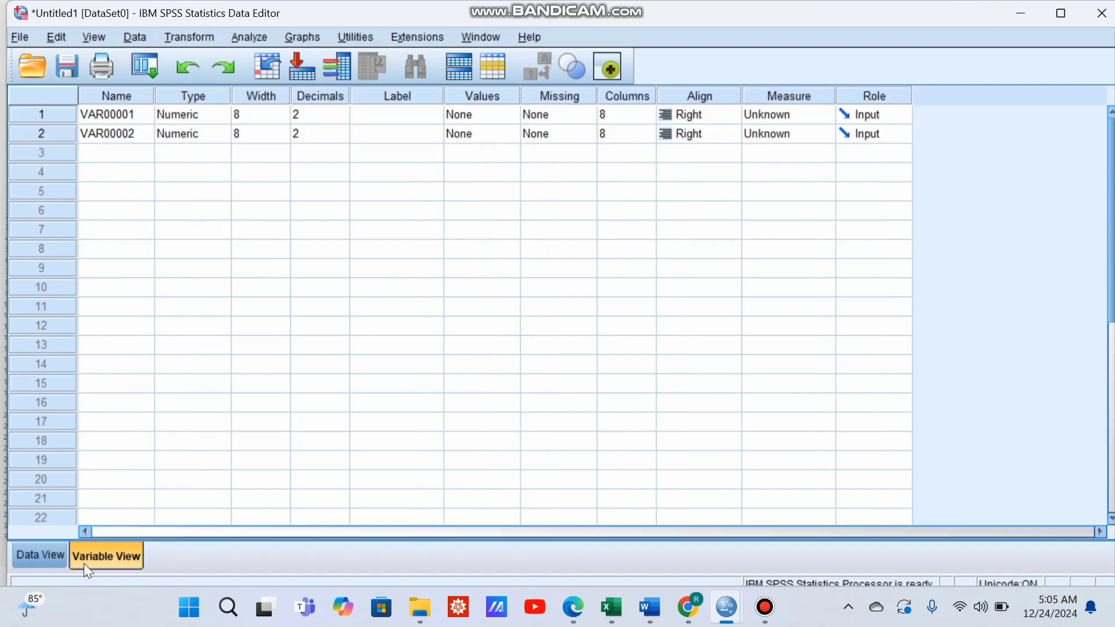
pyautogui.click(126, 116)
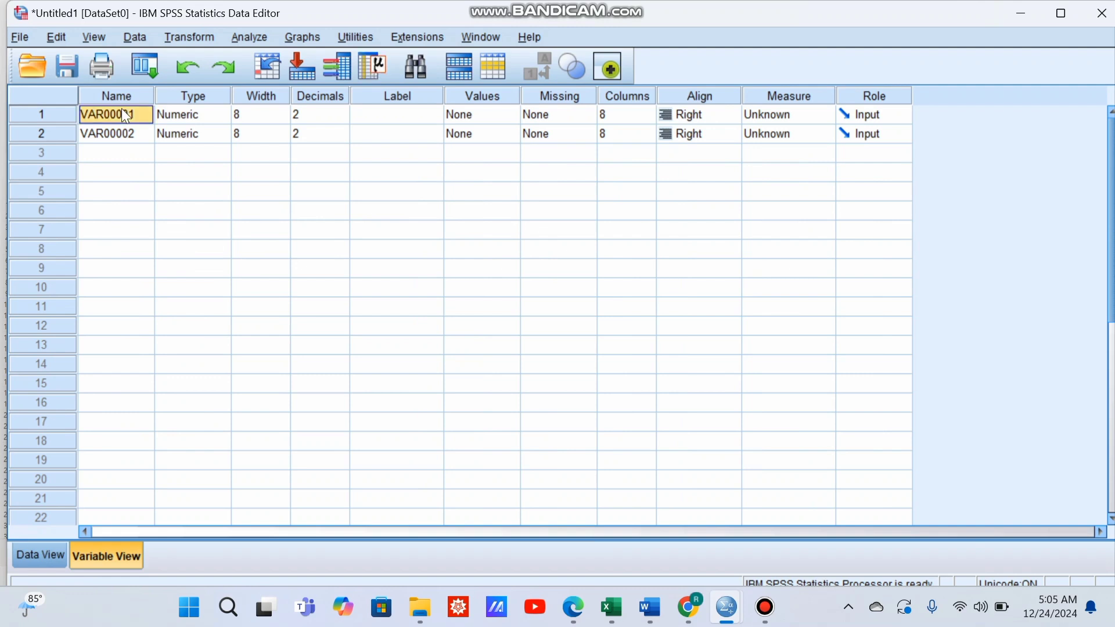
pyautogui.write('kelompok')
pyautogui.press('Return')
pyautogui.write('tingk')
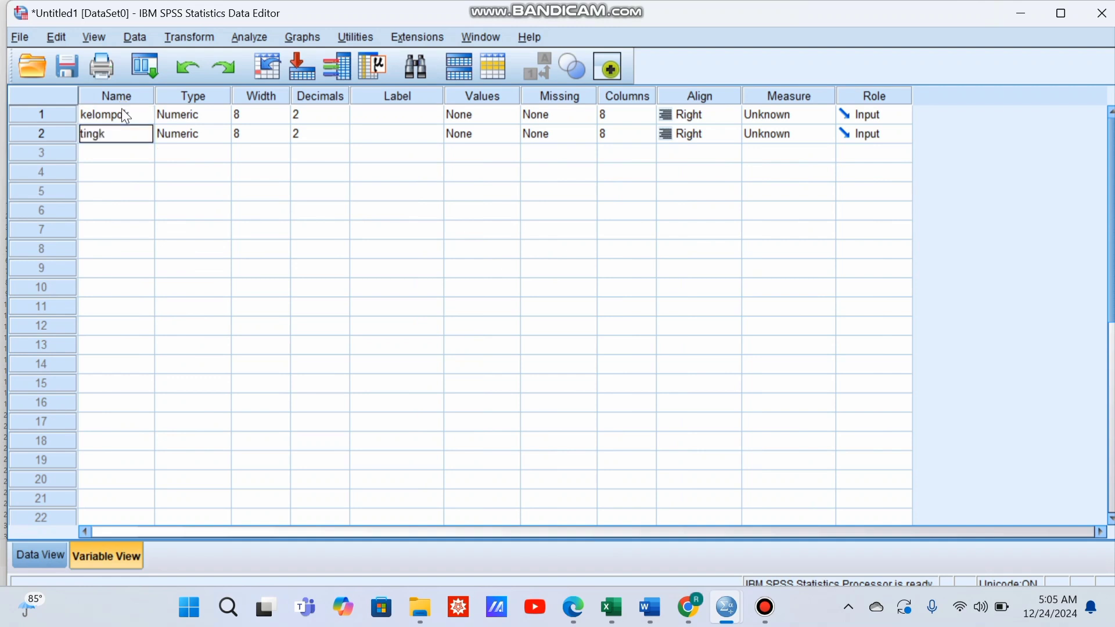
pyautogui.write('atkepuasan')
pyautogui.press('Return')
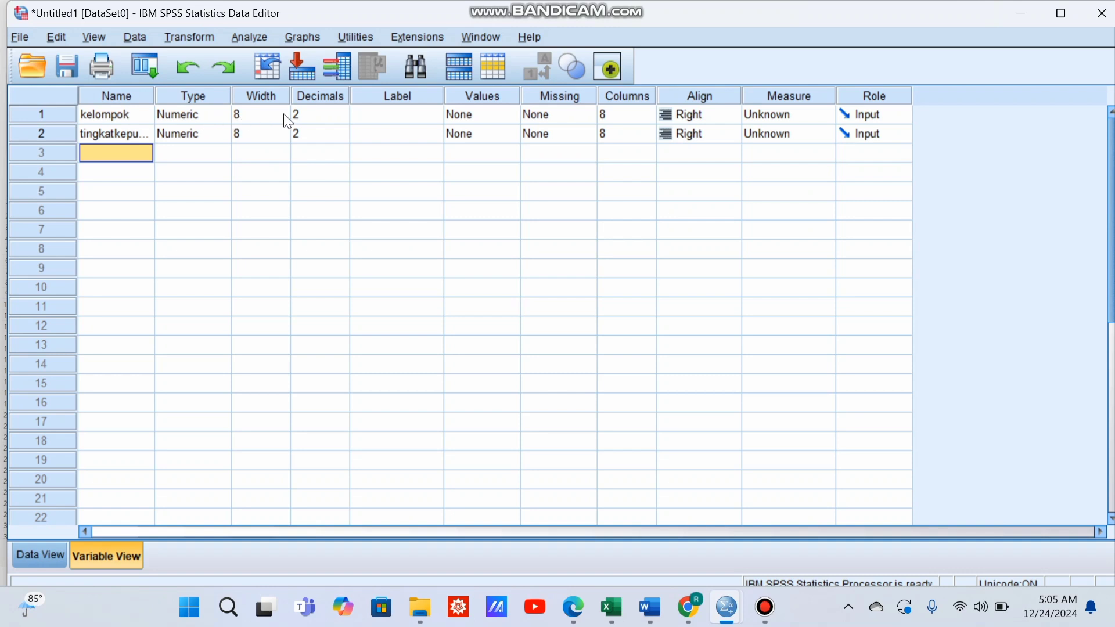
# Set the decimals of the kelompok variable to 0
pyautogui.click(308, 114)
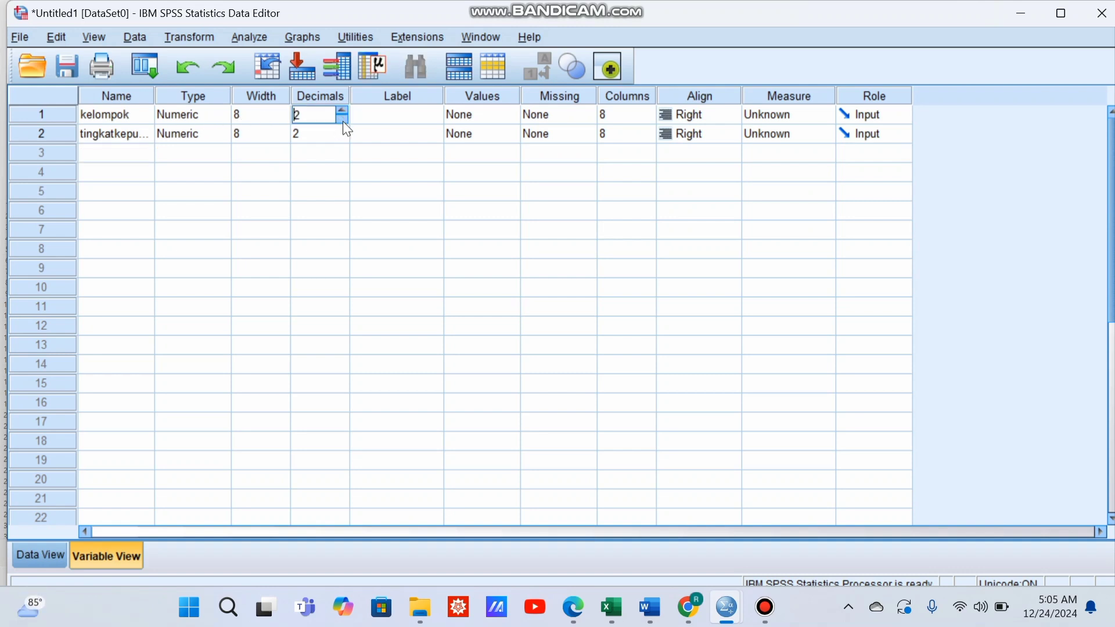
pyautogui.click(342, 119)
pyautogui.click(343, 119)
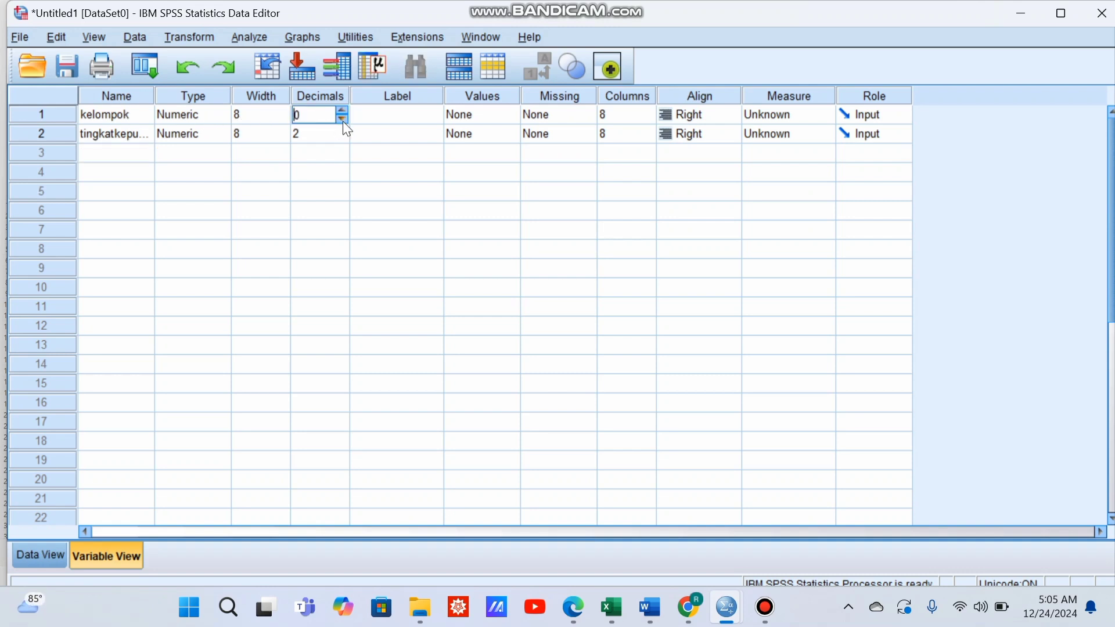
# Add a value label to the kelompok variable that assigns "kelas A" to value 1
pyautogui.click(473, 116)
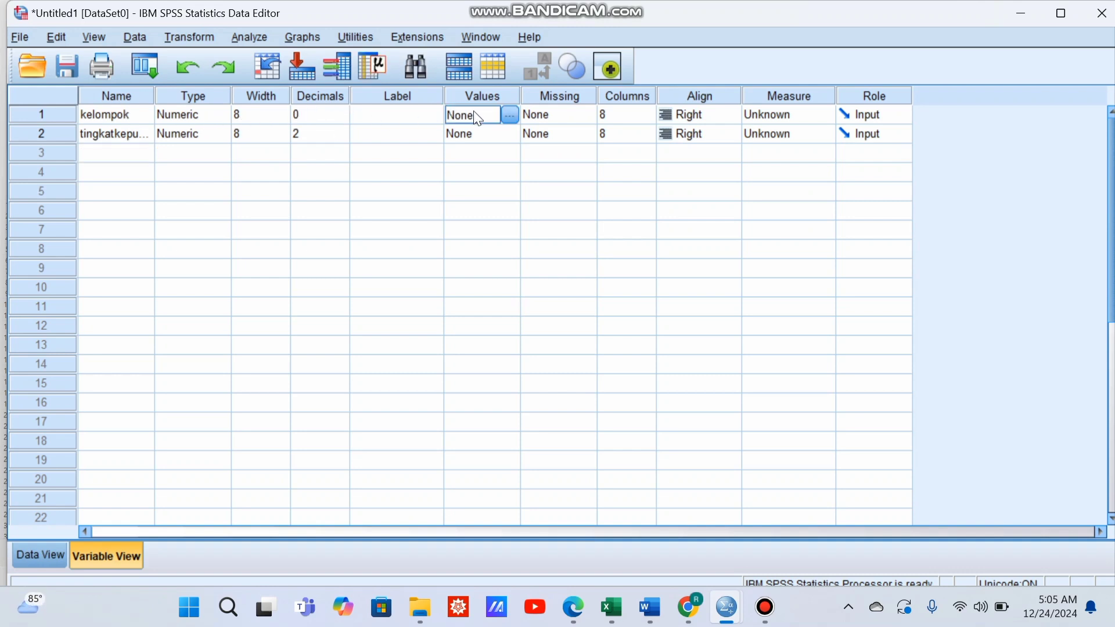
pyautogui.click(515, 116)
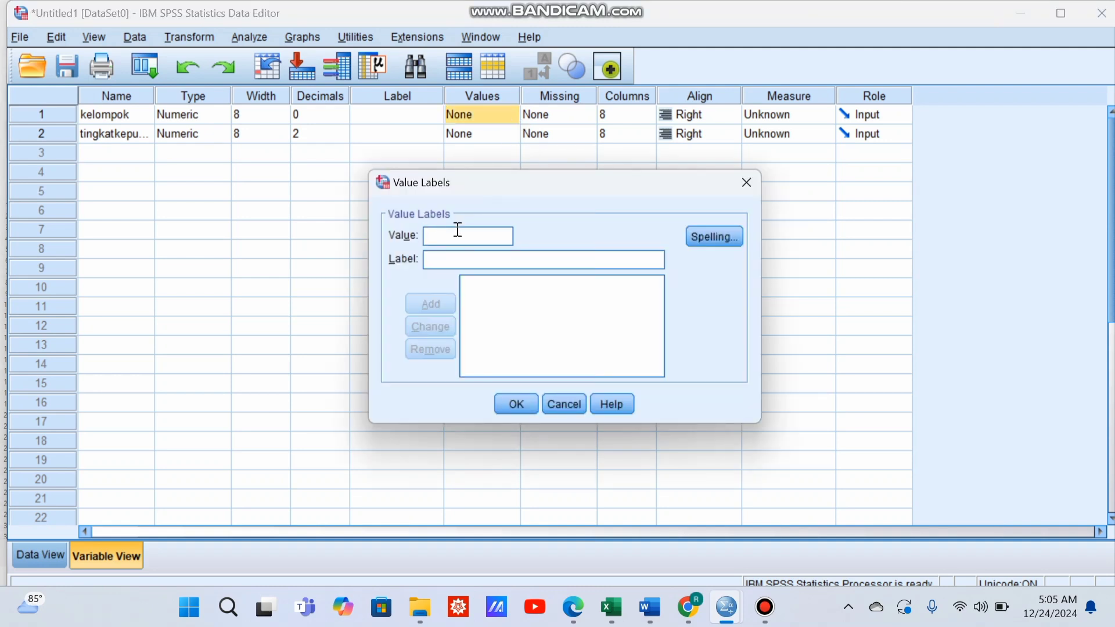
pyautogui.write('1')
pyautogui.click(451, 262)
pyautogui.write('kelas A')
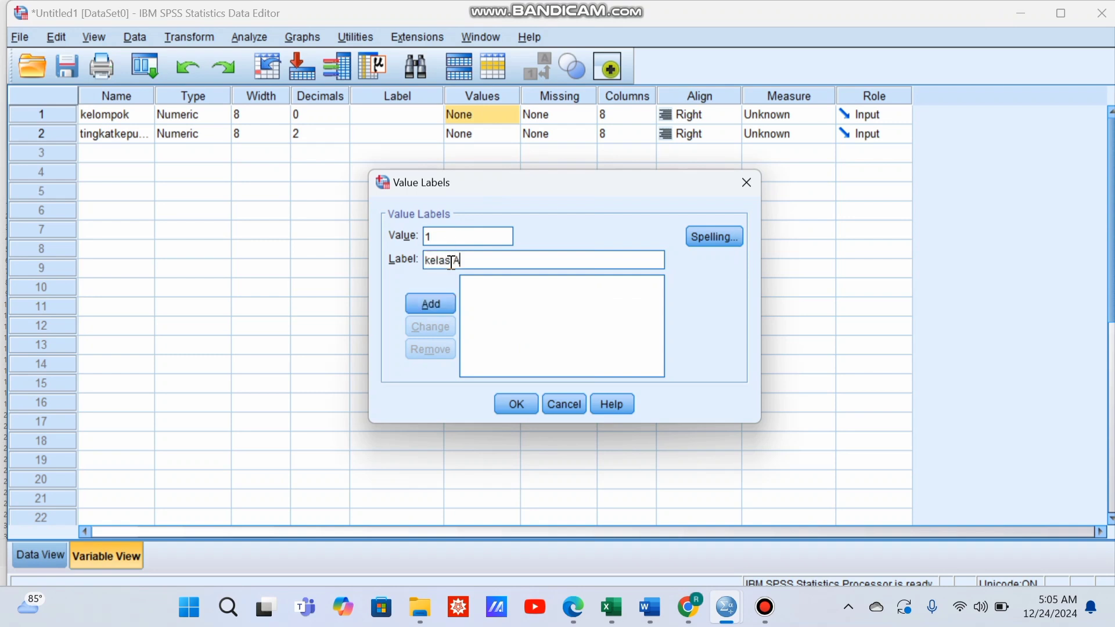
pyautogui.click(442, 306)
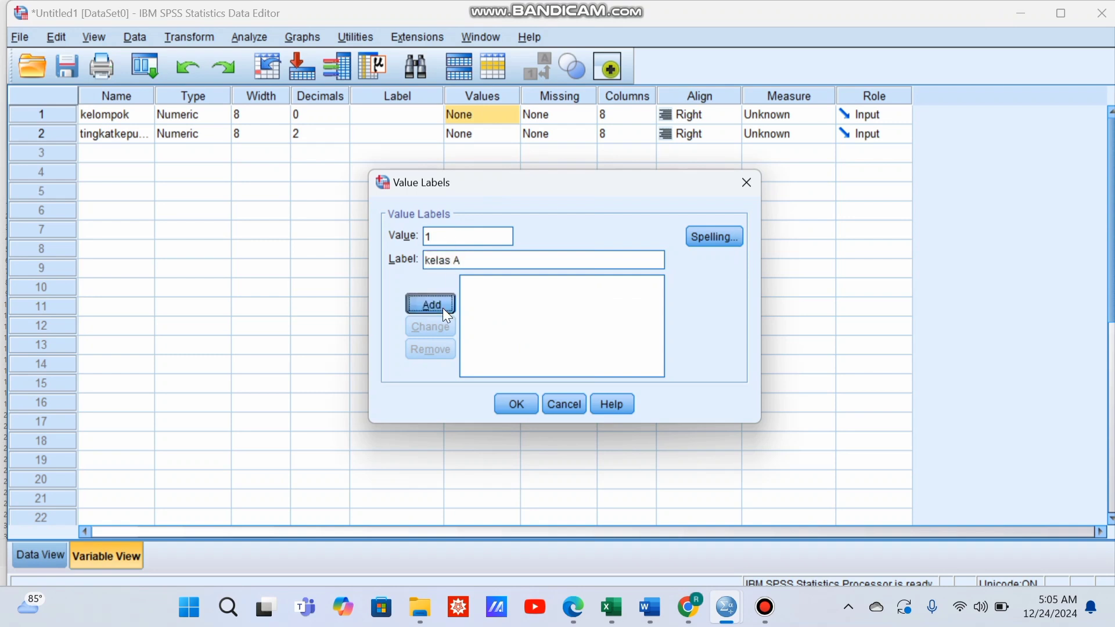
# Add the label "kelas B" for value 2 of kelompok and apply the value labels
pyautogui.click(445, 236)
pyautogui.write('2')
pyautogui.click(449, 263)
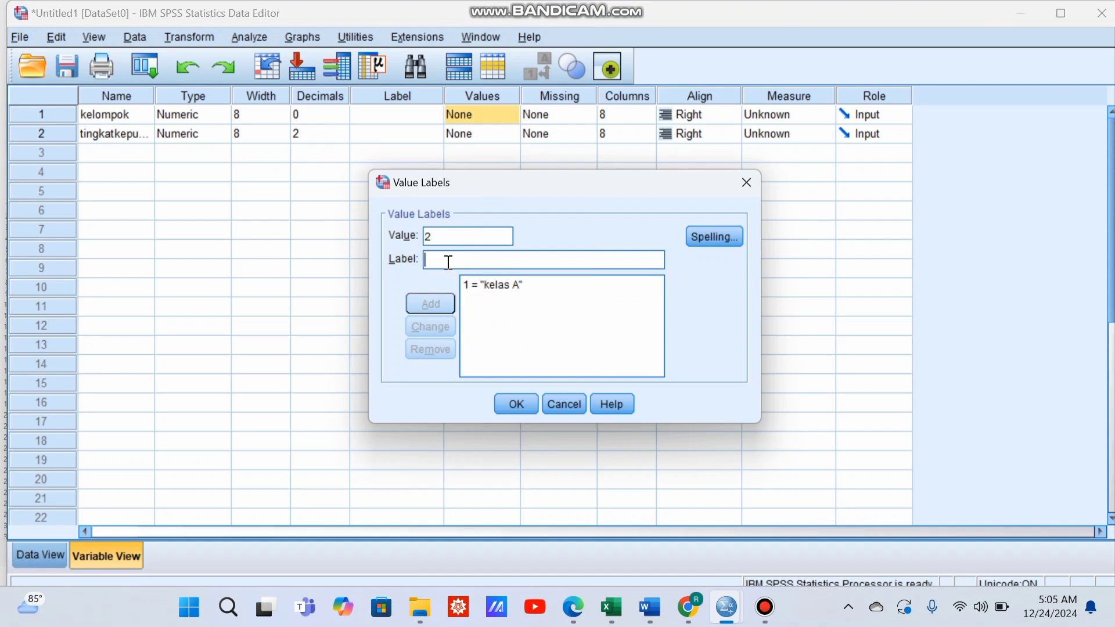
pyautogui.write('kelas B')
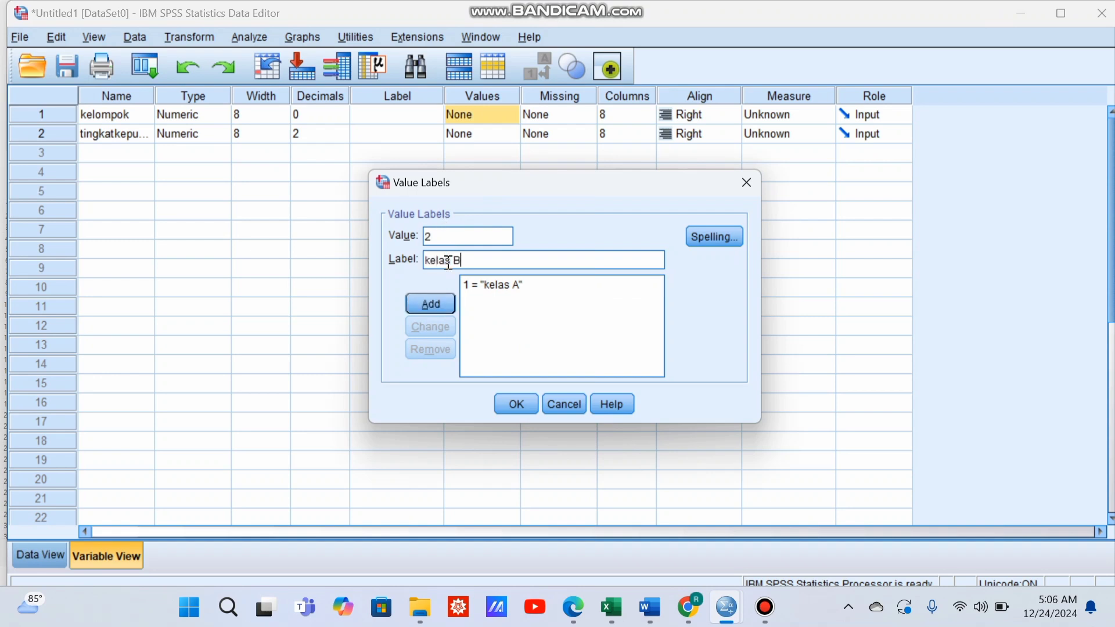
pyautogui.click(440, 303)
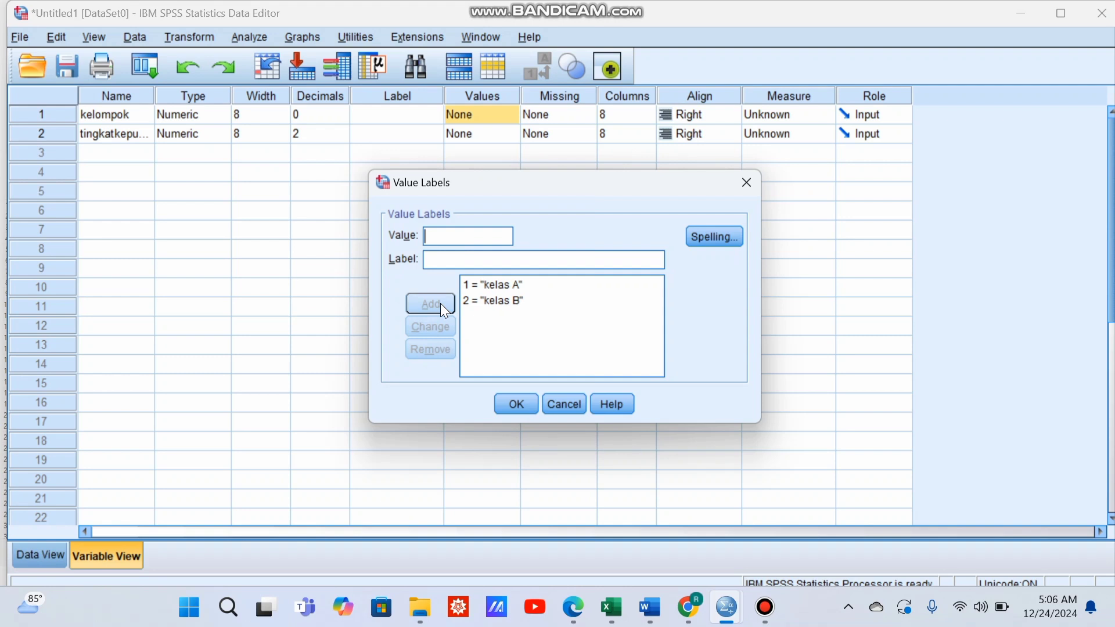
pyautogui.click(519, 405)
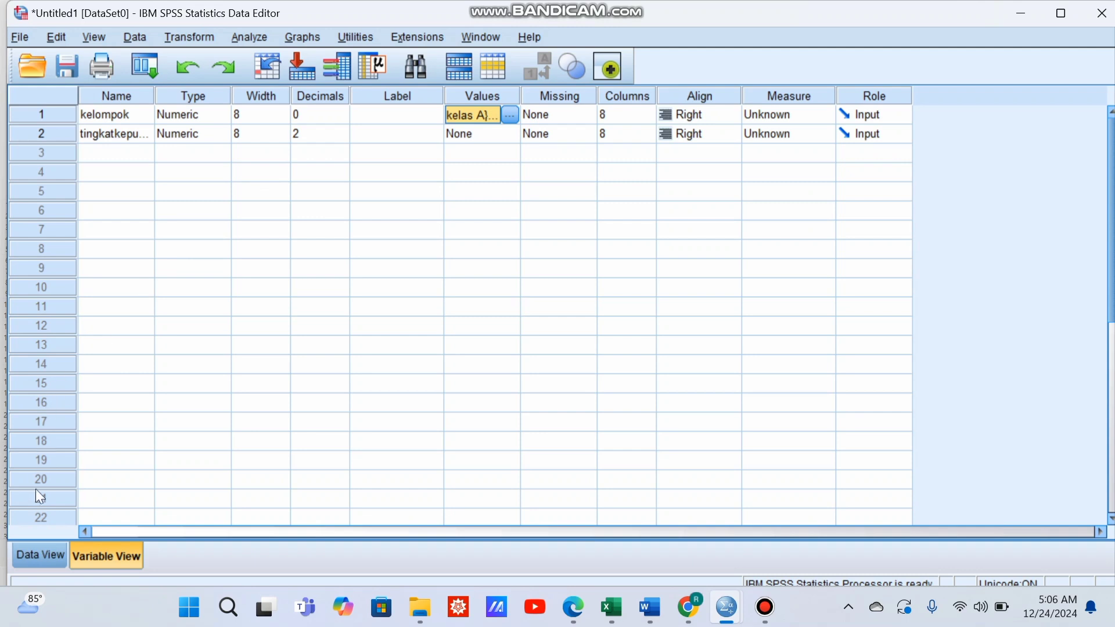
# Set up an Explore analysis with tingkatkepuasan as the dependent variable and kelompok as the factor
pyautogui.click(37, 558)
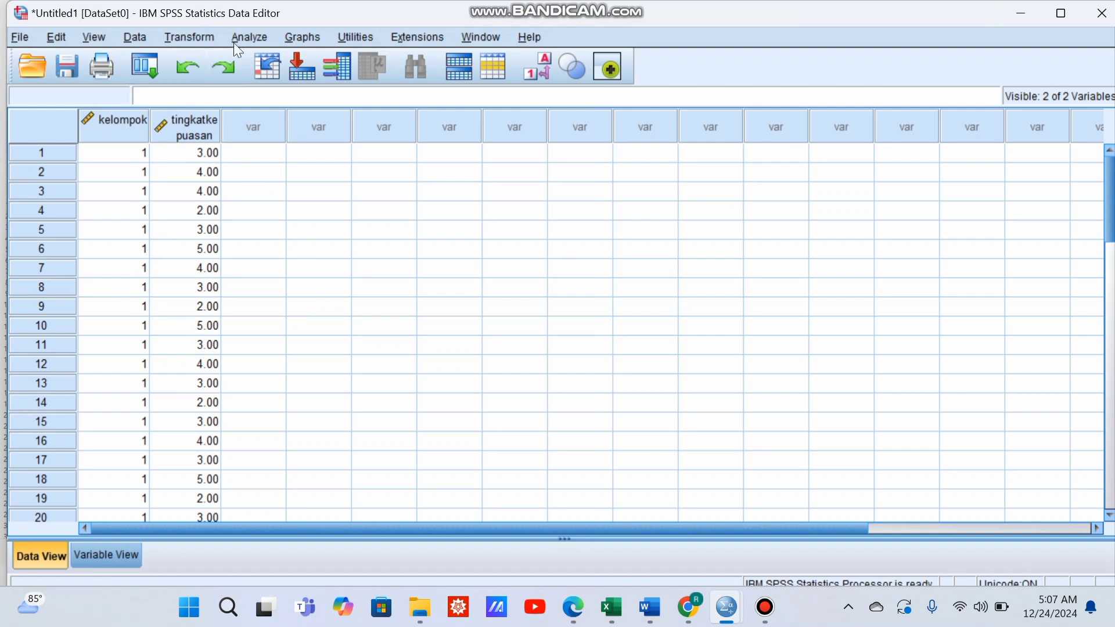
pyautogui.click(93, 558)
pyautogui.click(44, 557)
pyautogui.click(251, 36)
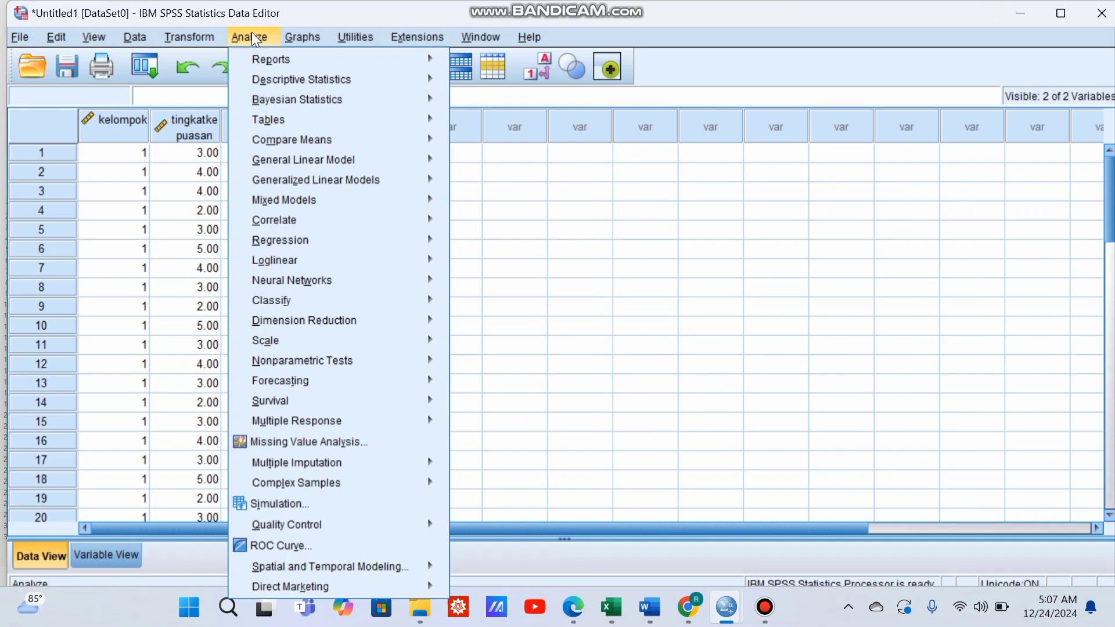
pyautogui.moveTo(262, 69)
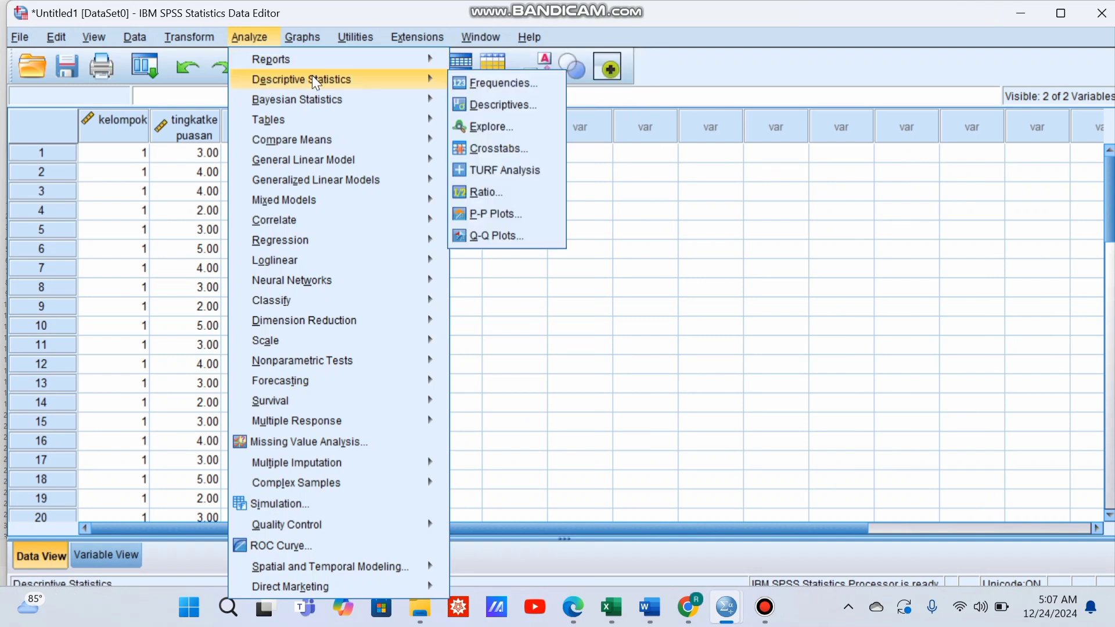
pyautogui.click(489, 127)
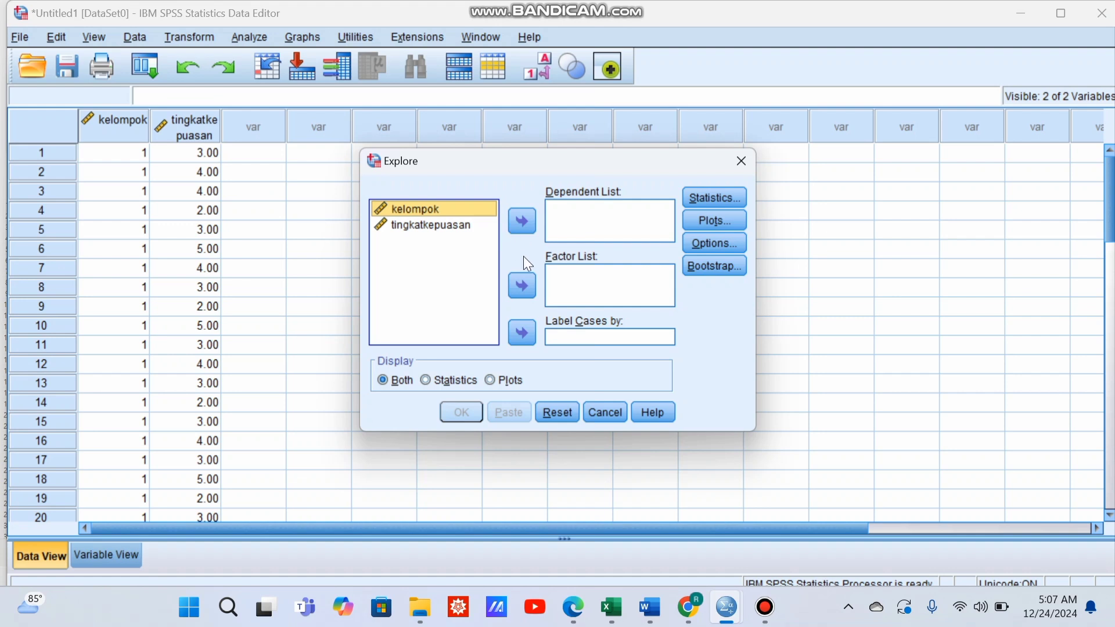
pyautogui.click(522, 285)
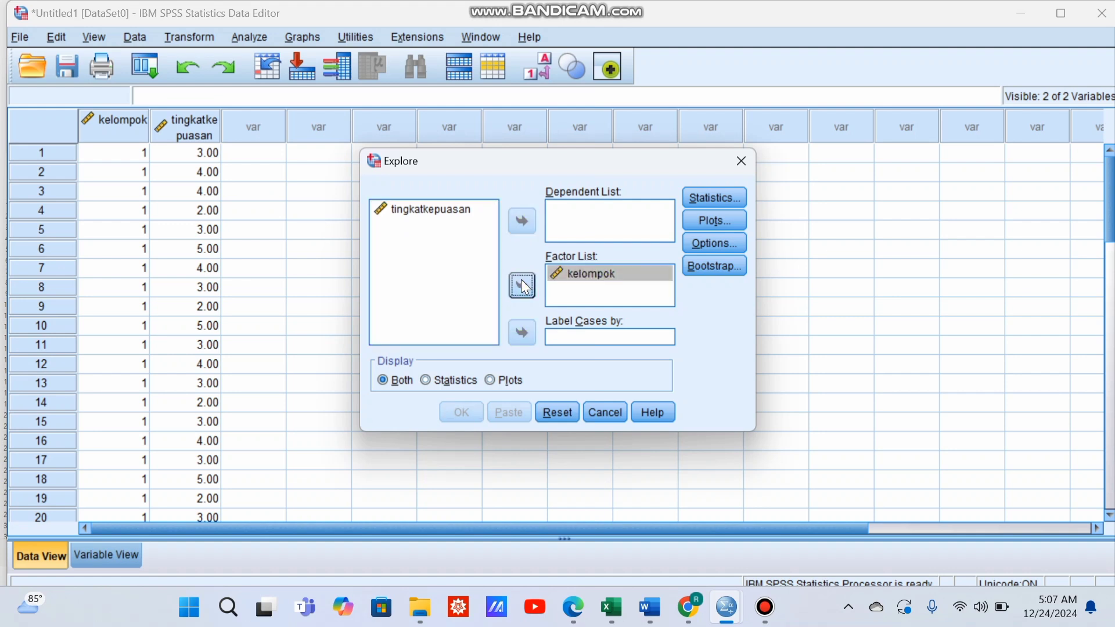
pyautogui.click(450, 208)
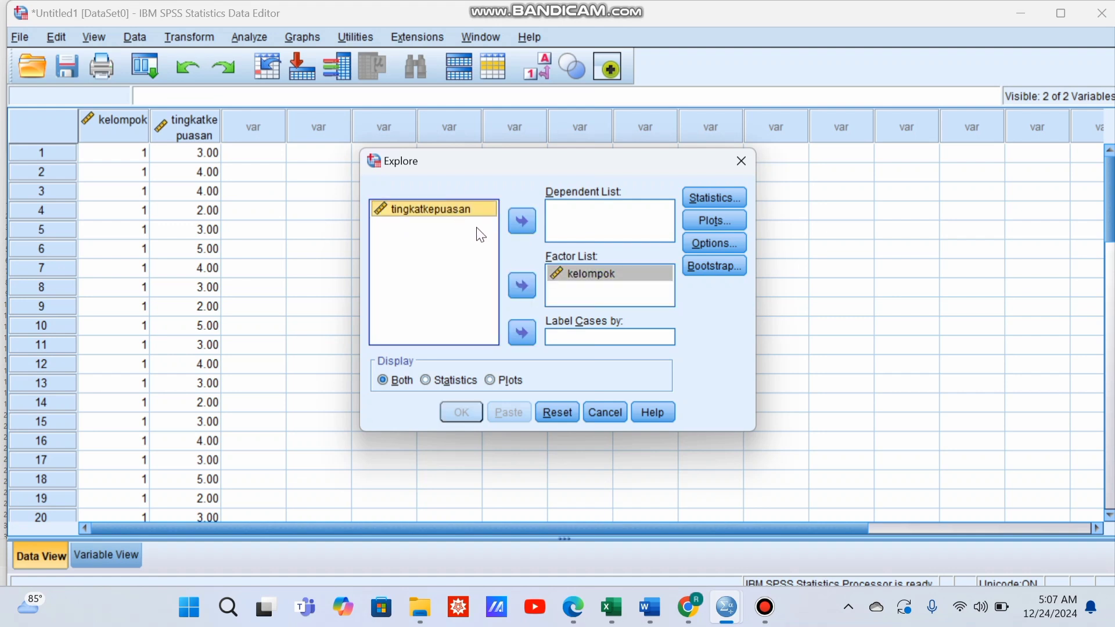
pyautogui.click(523, 221)
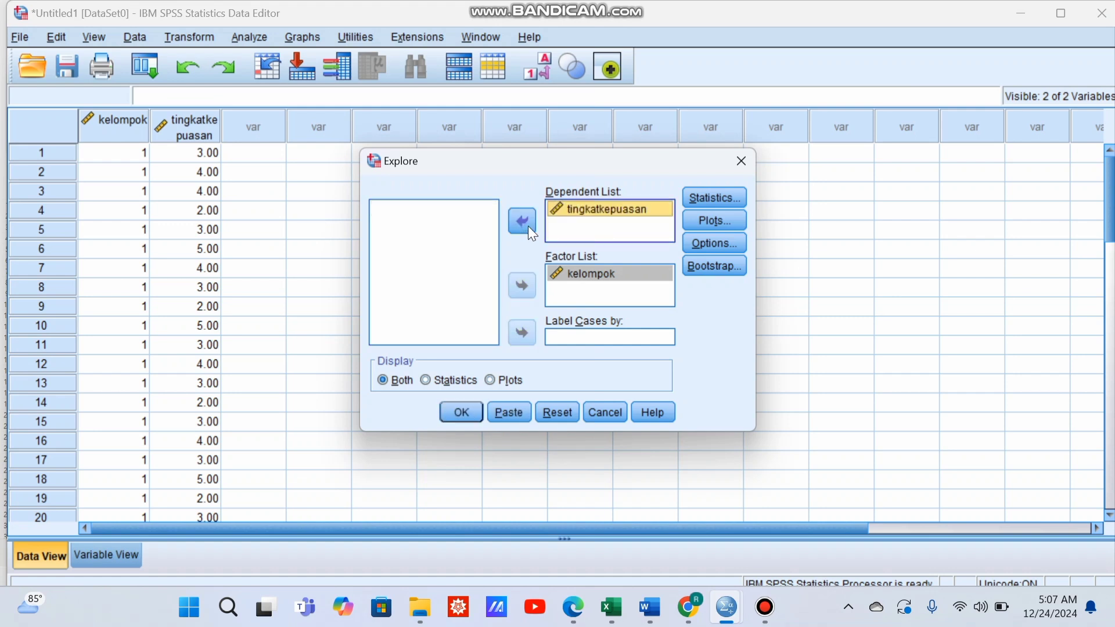
# Include normality plots with tests in the Explore analysis and run it
pyautogui.click(709, 222)
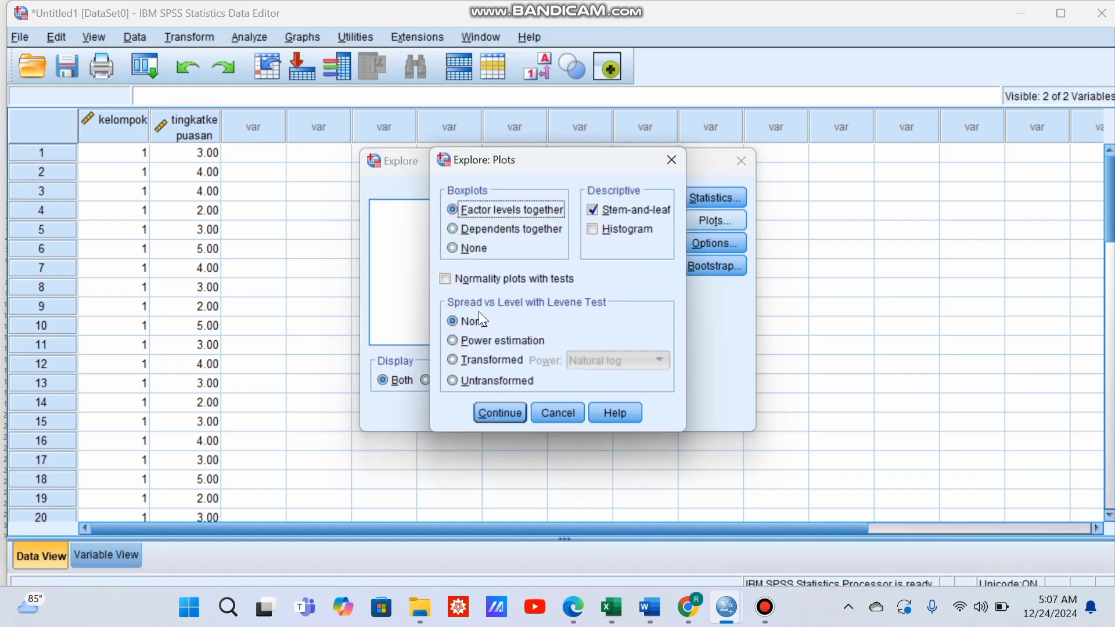
pyautogui.click(449, 285)
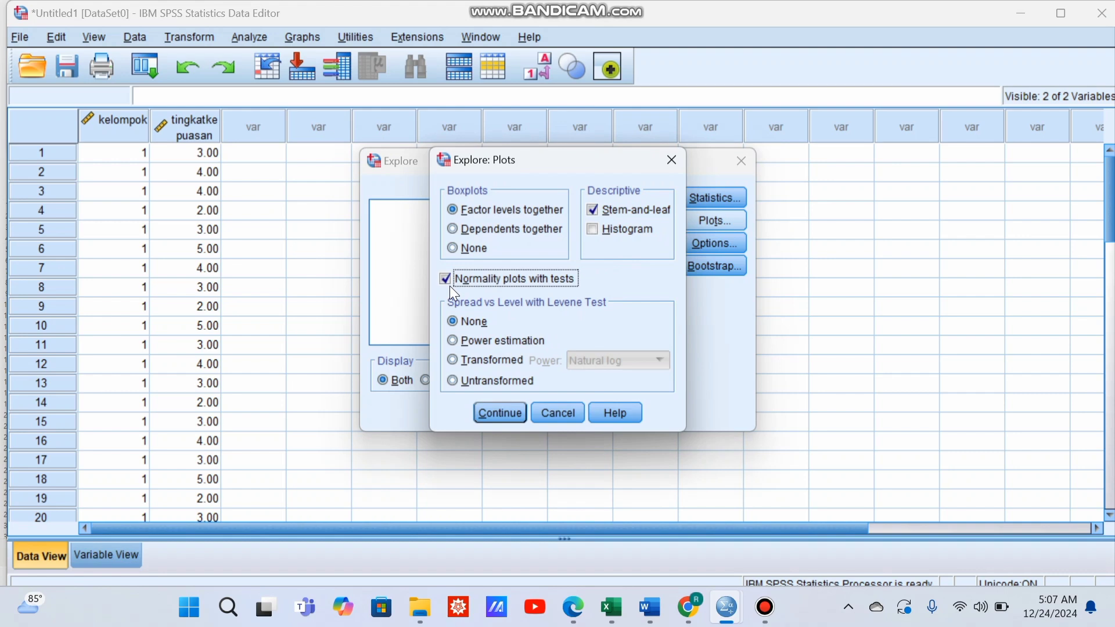
pyautogui.click(507, 412)
pyautogui.click(461, 413)
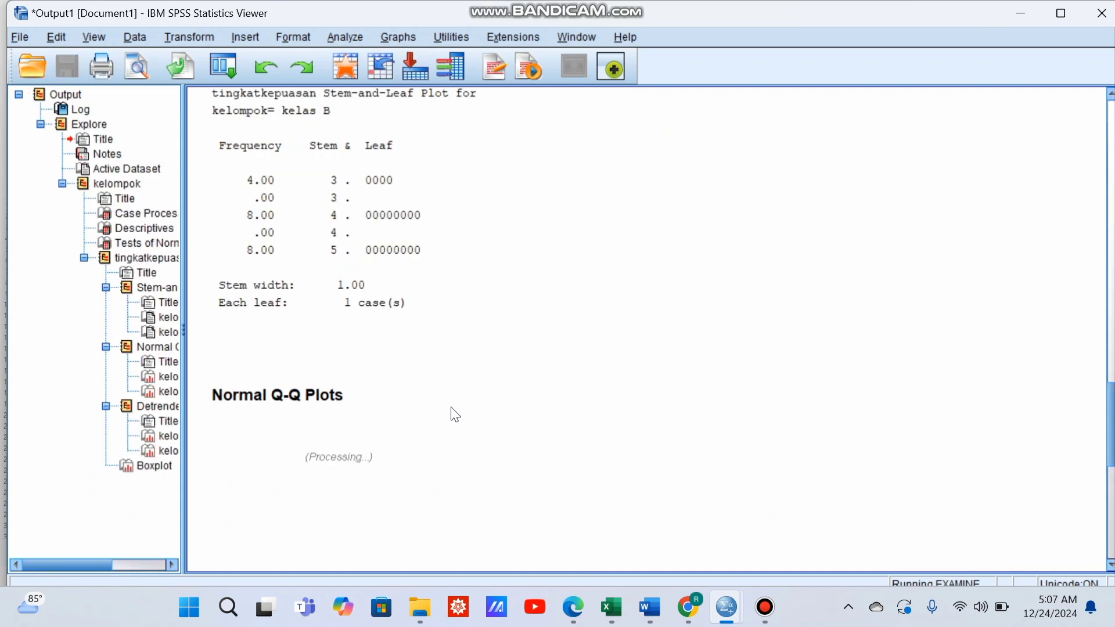
# Examine the Tests of Normality table for both classes in the output, then return to the data set
pyautogui.click(162, 245)
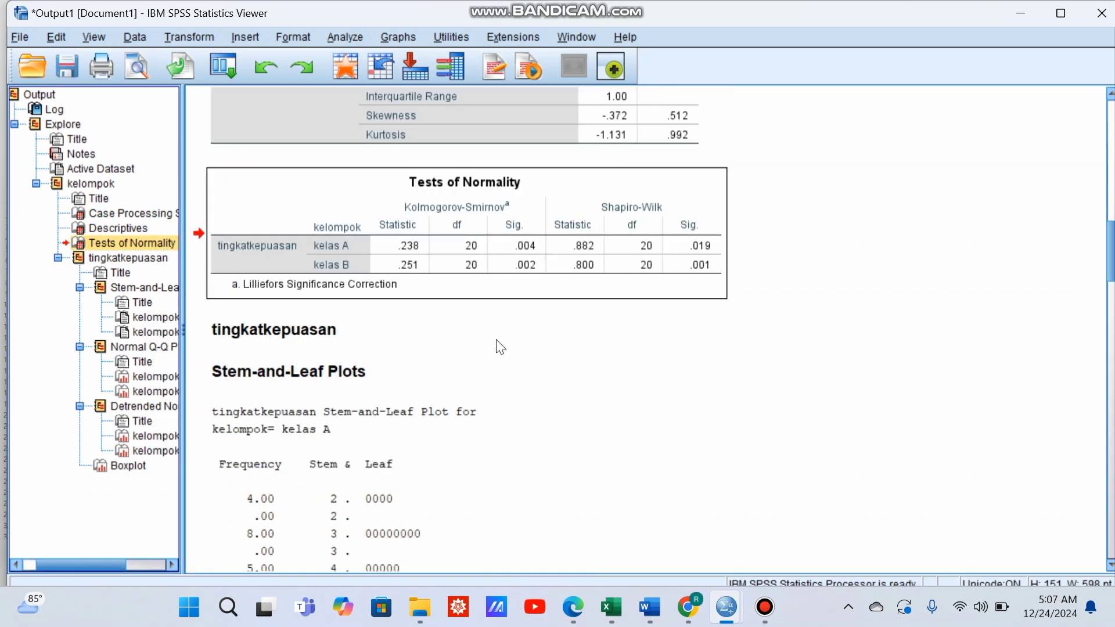
pyautogui.scroll(3, 498, 343)
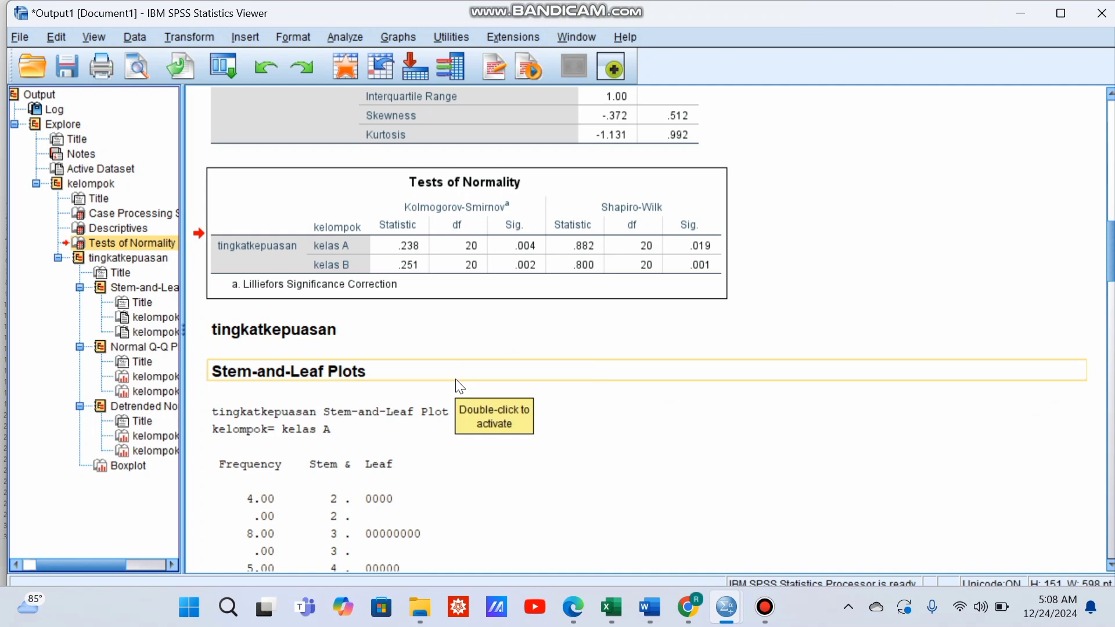
pyautogui.click(1019, 16)
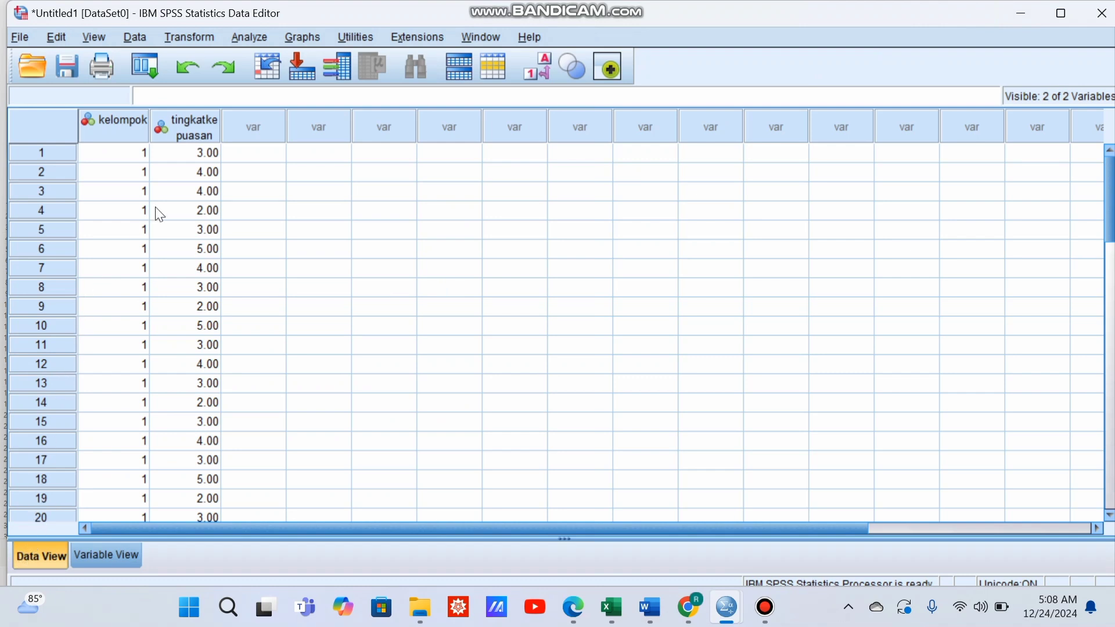
# Set up a legacy nonparametric test for two independent samples with tingkatkepuasan as test variable and kelompok as grouping variable
pyautogui.click(250, 38)
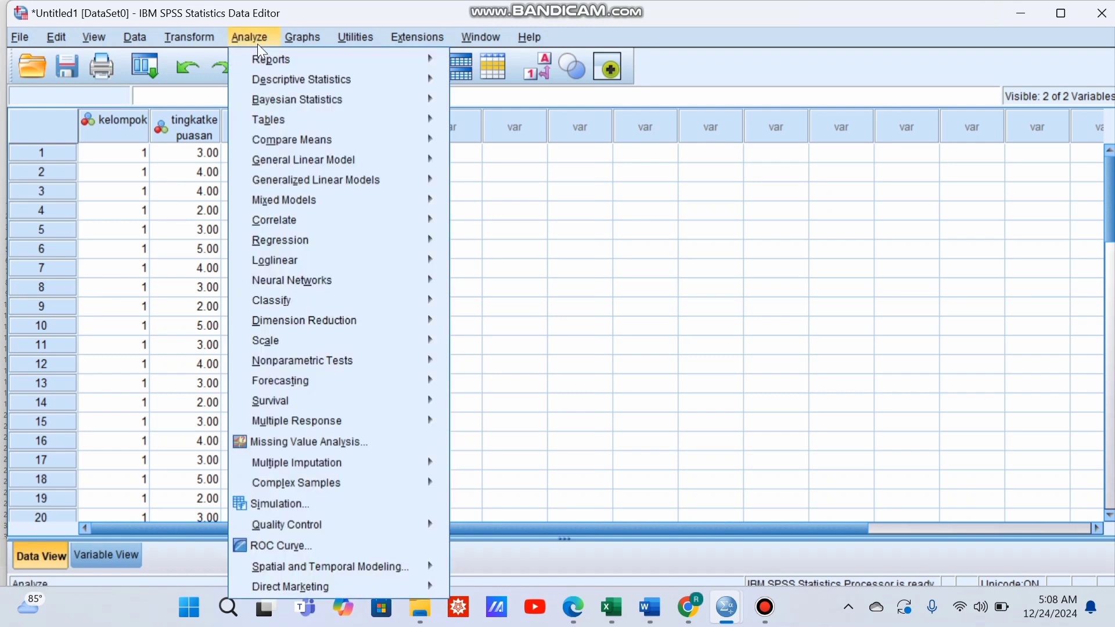
pyautogui.moveTo(331, 368)
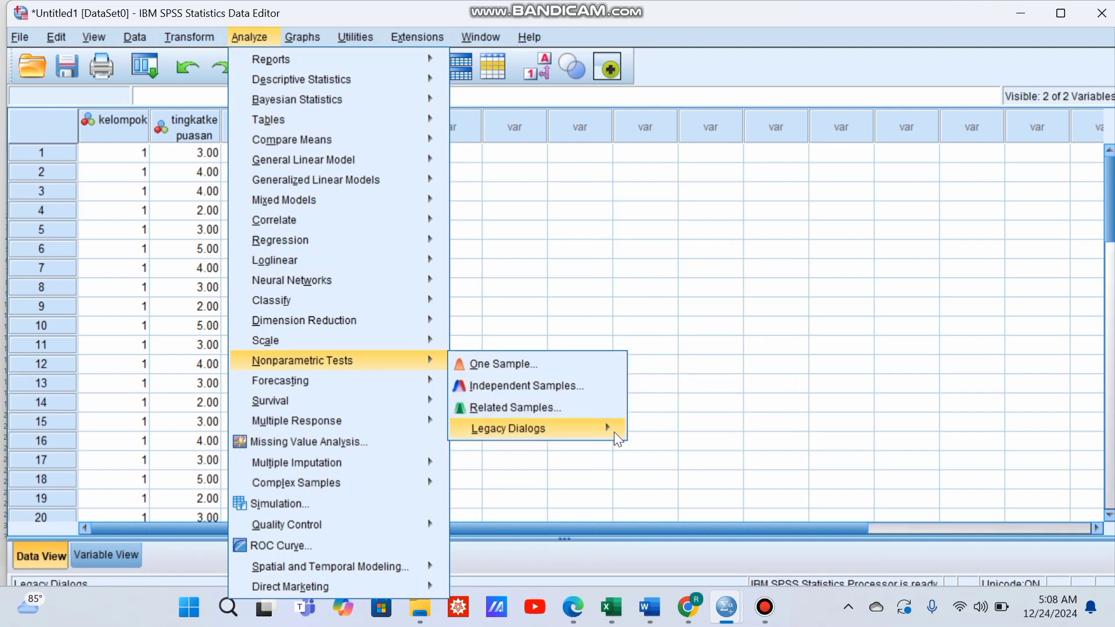
pyautogui.moveTo(581, 428)
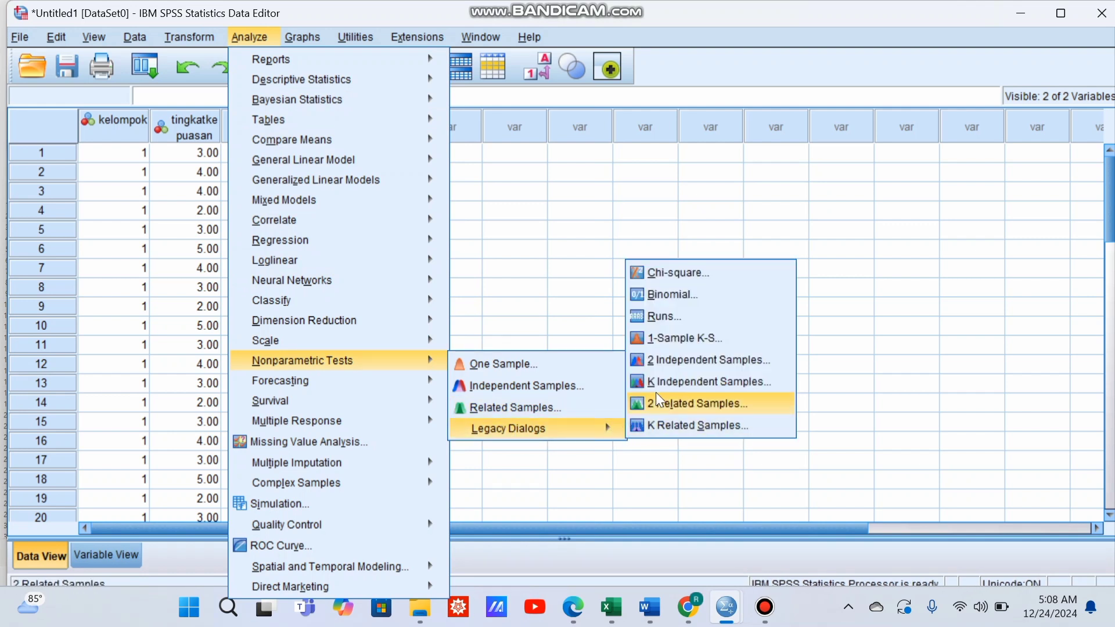
pyautogui.click(668, 361)
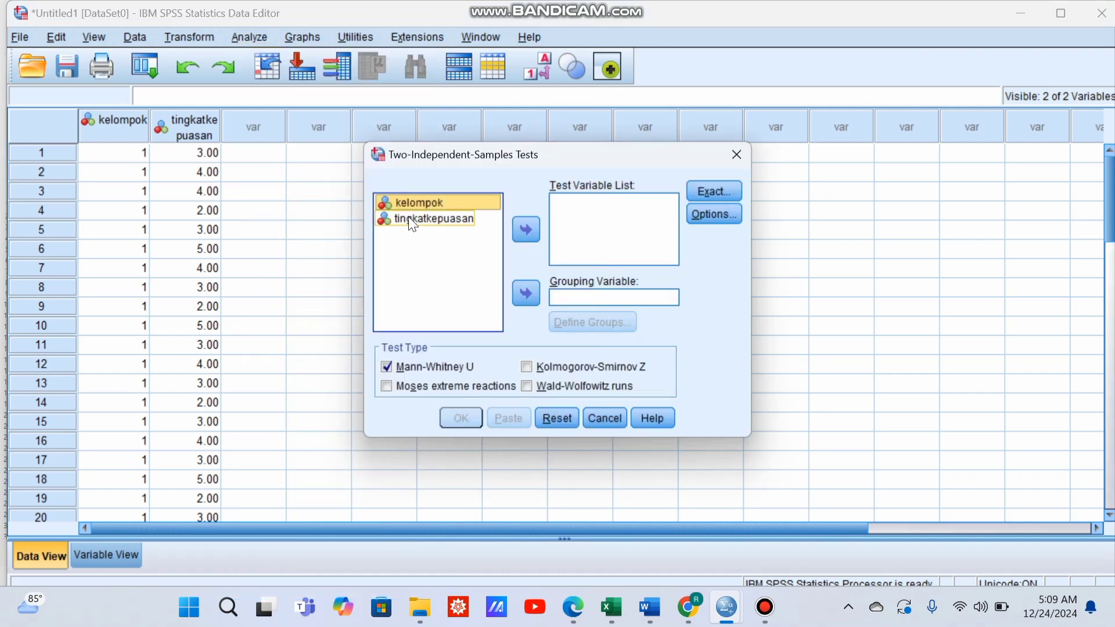
pyautogui.click(408, 220)
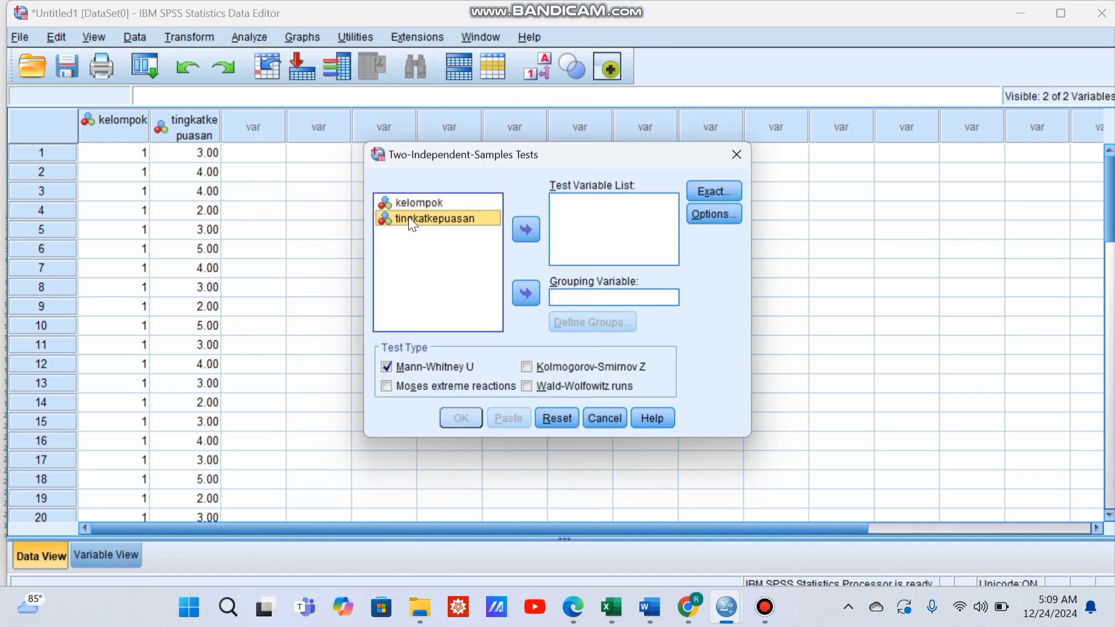
pyautogui.click(525, 231)
pyautogui.click(441, 207)
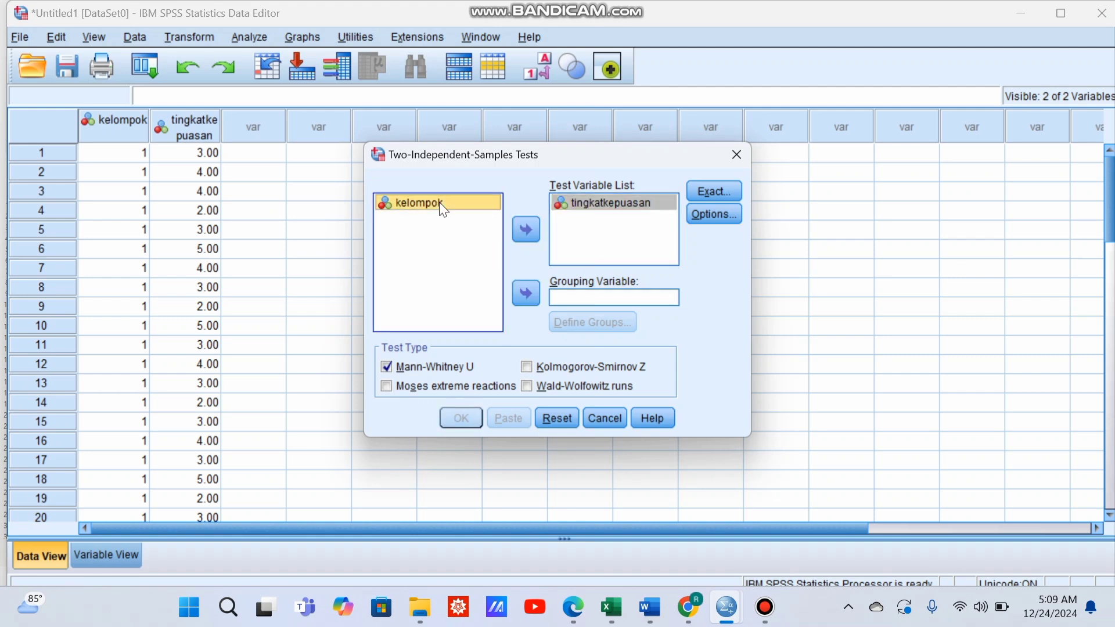
pyautogui.click(529, 298)
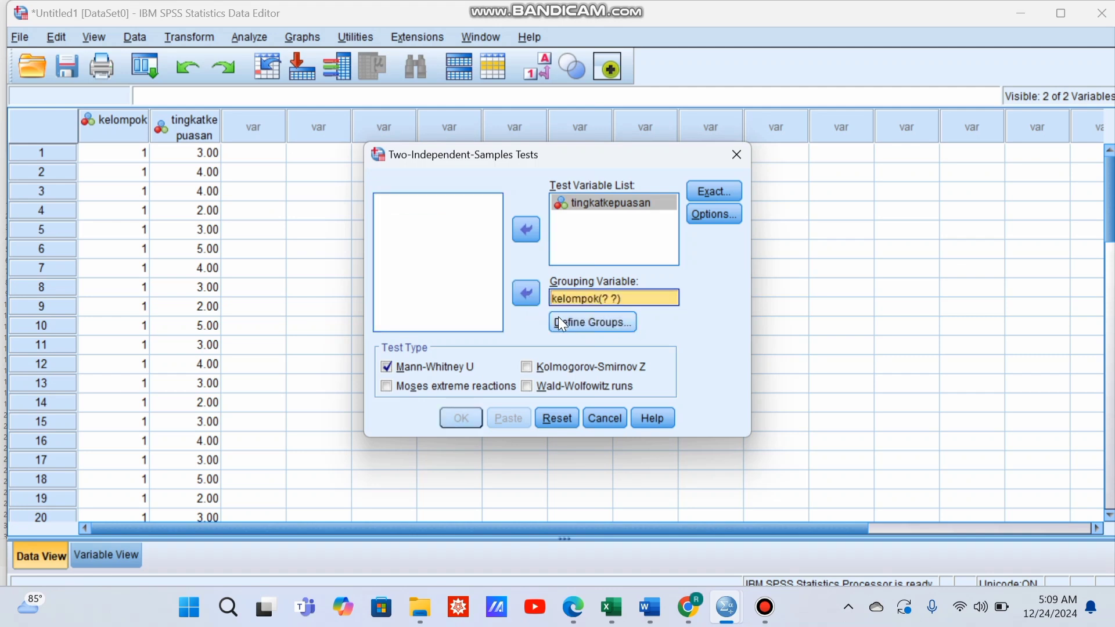
# Define the kelompok groups as 1 and 2, run the Mann-Whitney U test and view its Ranks and Test Statistics tables
pyautogui.click(573, 327)
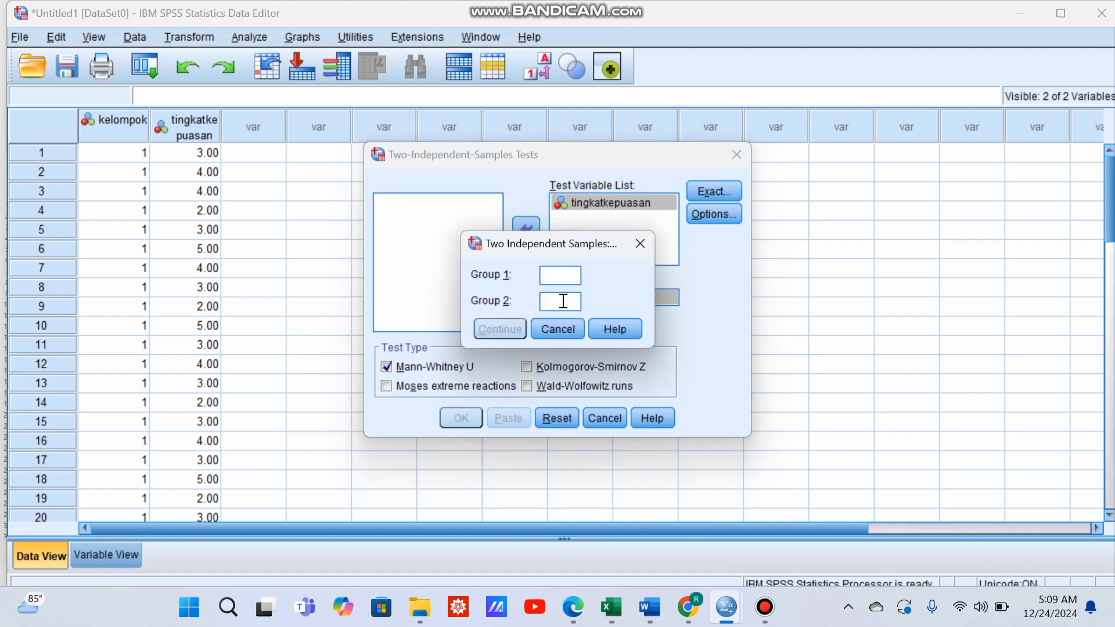
pyautogui.write('1')
pyautogui.click(551, 304)
pyautogui.write('2')
pyautogui.click(505, 330)
pyautogui.click(466, 418)
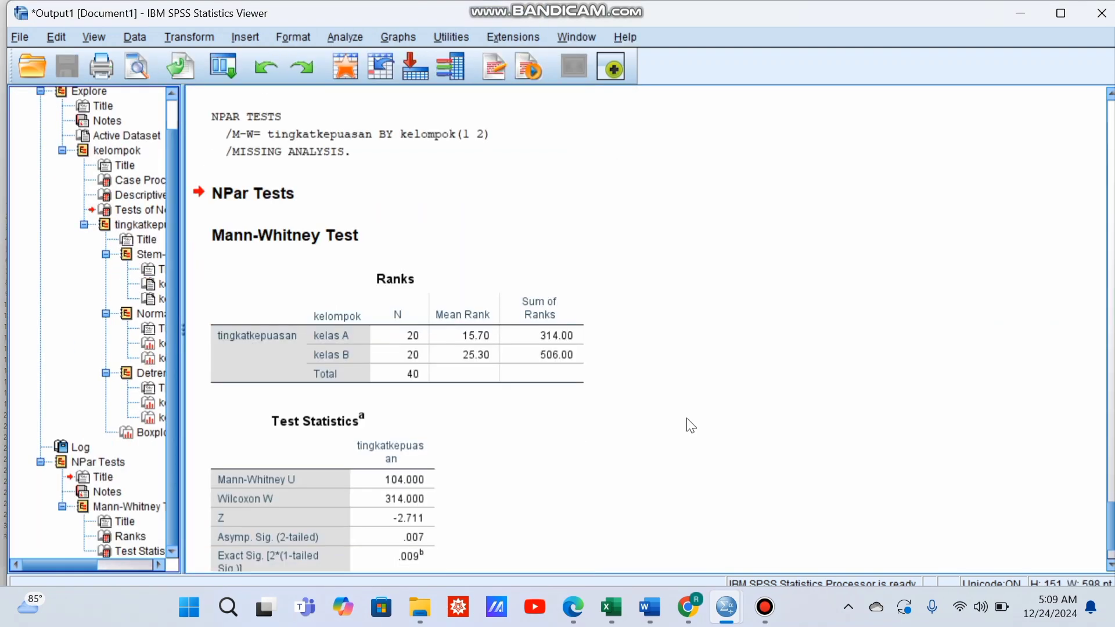
pyautogui.scroll(-1, 633, 341)
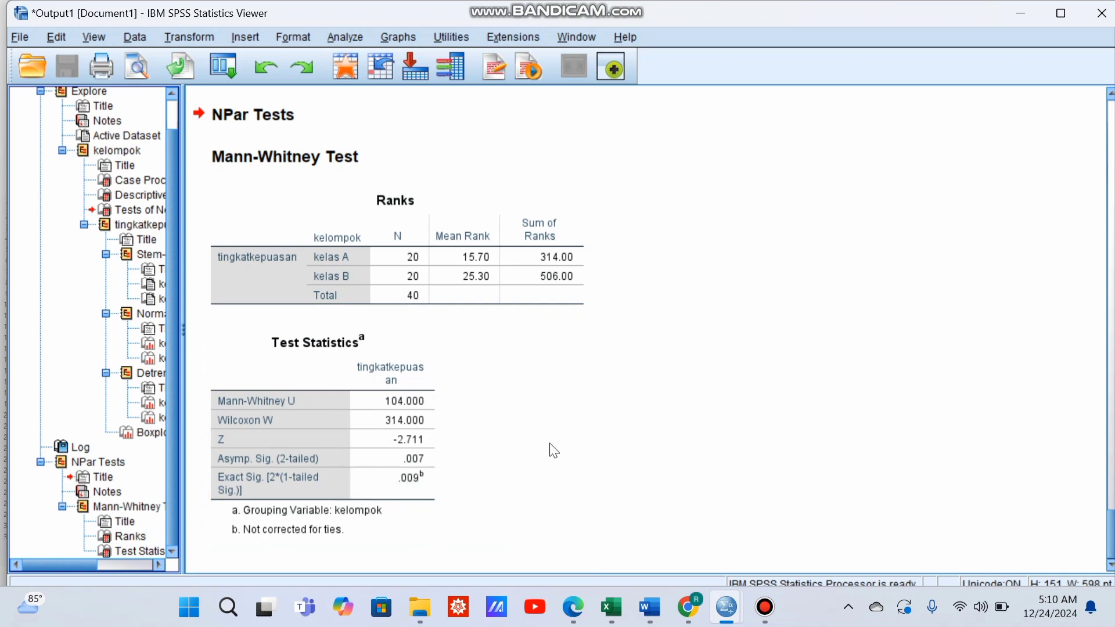
pyautogui.scroll(-1, 551, 450)
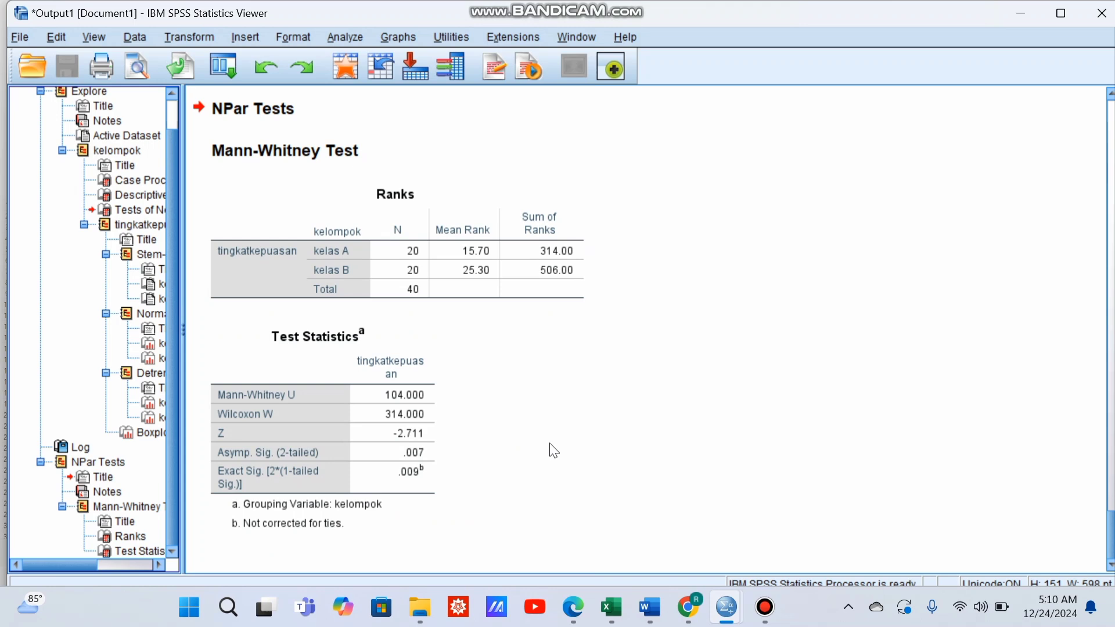